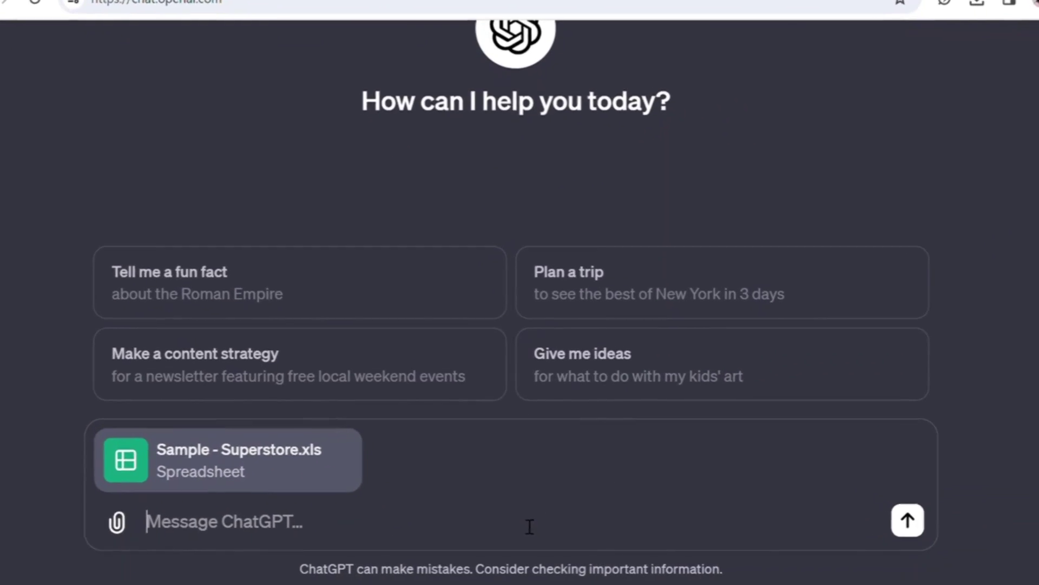
- Enter the analysis prompt for the attached Sample - Superstore.xls spreadsheet
{"action": "type", "text": "Act like a junior data analyst and analyze this dataset."}
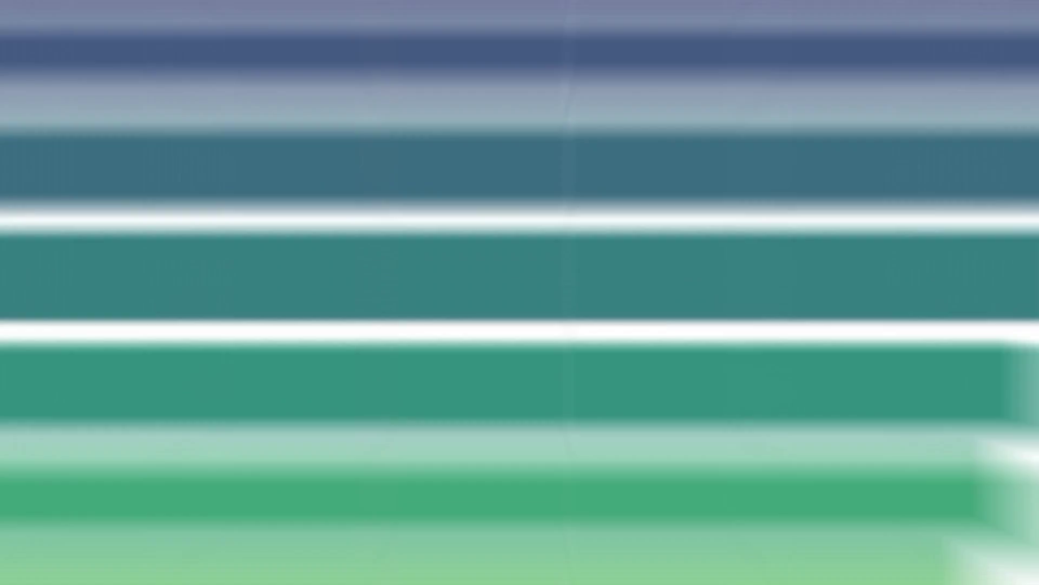
{"action": "scroll", "coordinate": [498, 303], "scroll_direction": "down", "scroll_amount": 14}
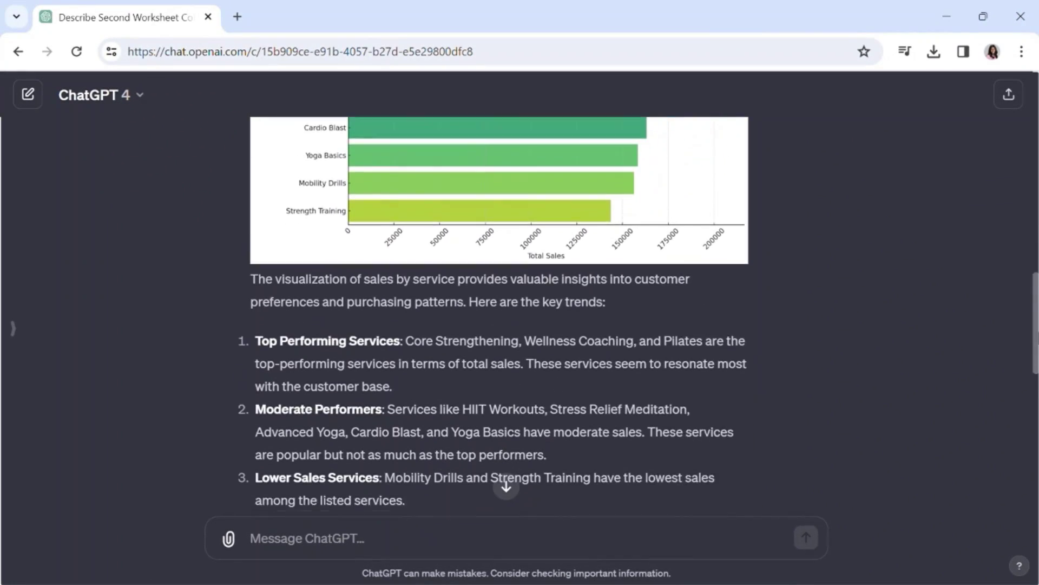
{"action": "scroll", "coordinate": [498, 303], "scroll_direction": "down", "scroll_amount": 1}
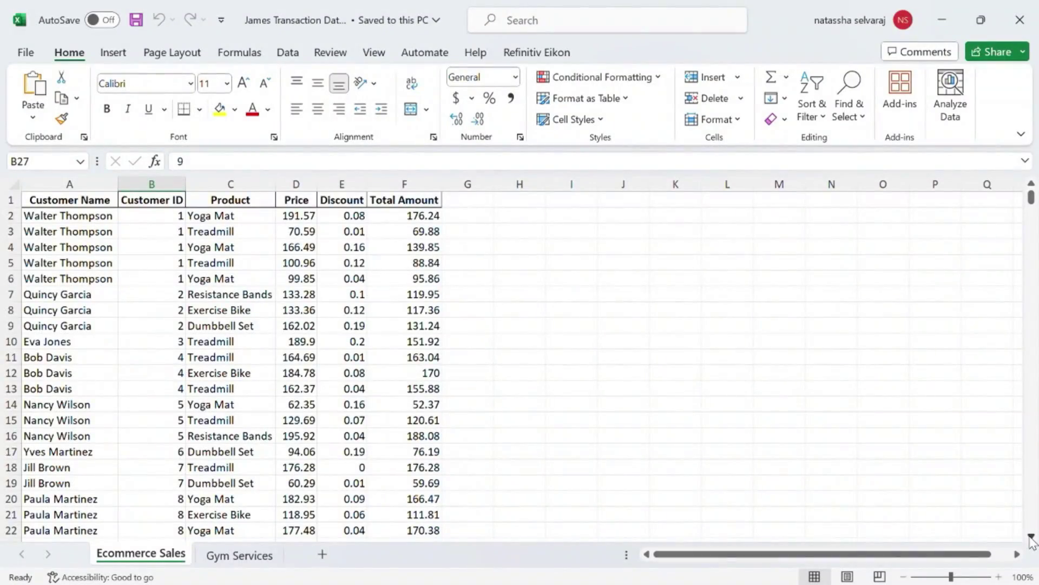
{"action": "scroll", "coordinate": [1031, 540], "scroll_direction": "down", "scroll_amount": 7}
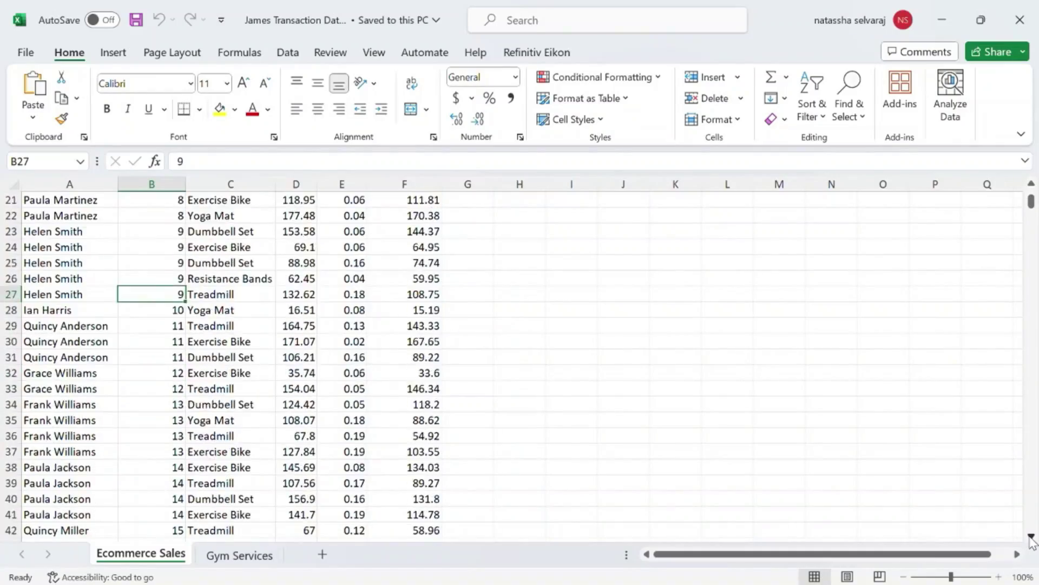
{"action": "scroll", "coordinate": [1031, 540], "scroll_direction": "down", "scroll_amount": 6}
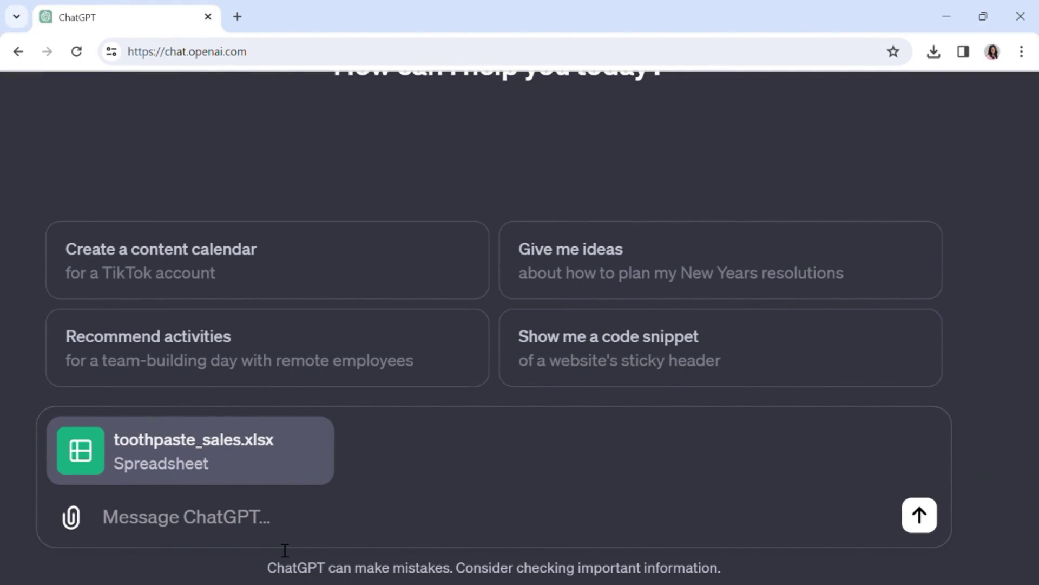
- Send 'Give me trends on toothpaste sales based on this data.' with toothpaste_sales.xlsx attached
{"action": "type", "text": "Give me trends on toothpaste sales based on this data."}
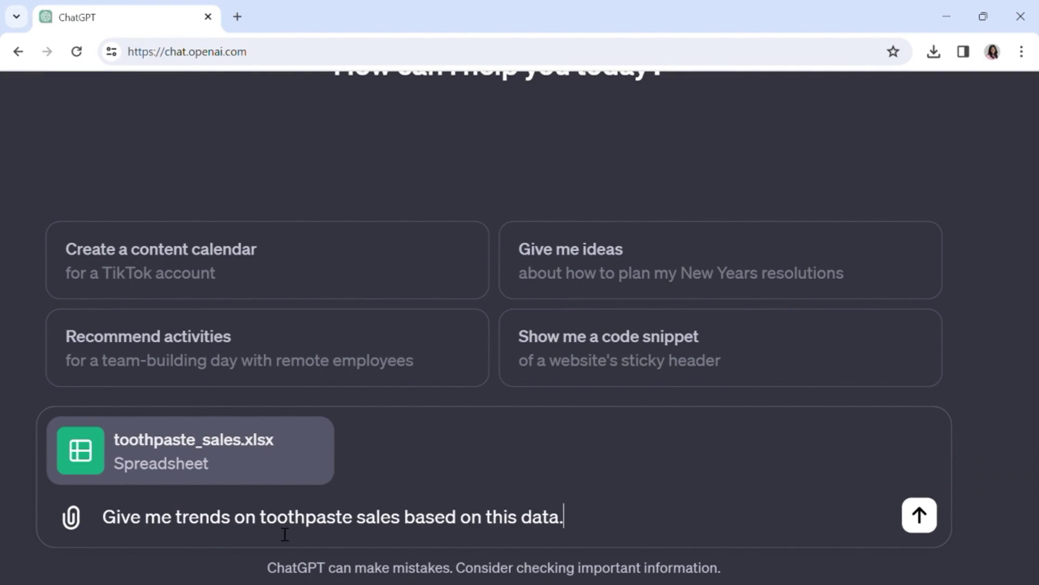
{"action": "key", "text": "Return"}
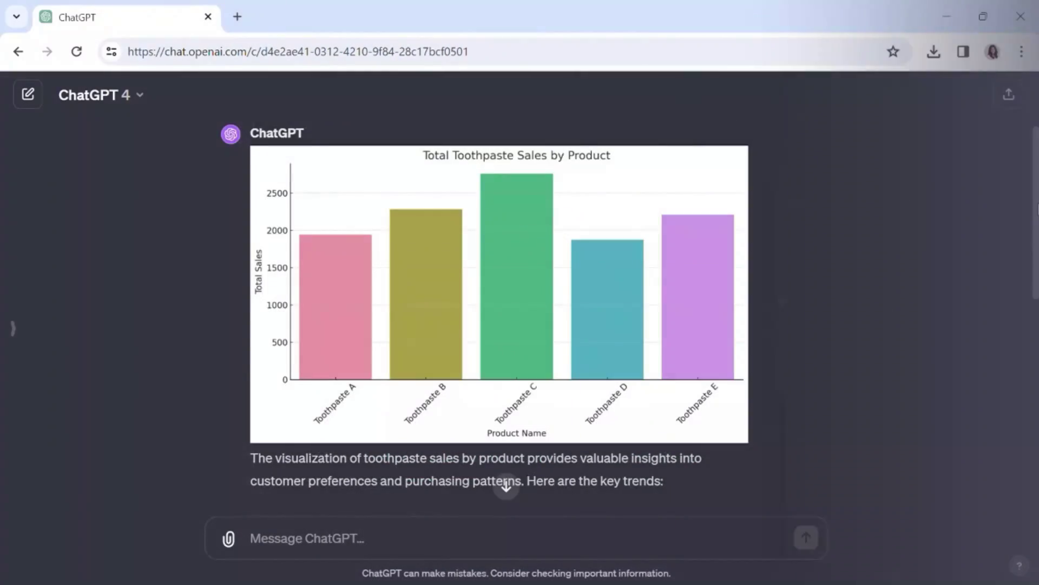
{"action": "scroll", "coordinate": [778, 291], "scroll_direction": "down", "scroll_amount": 7}
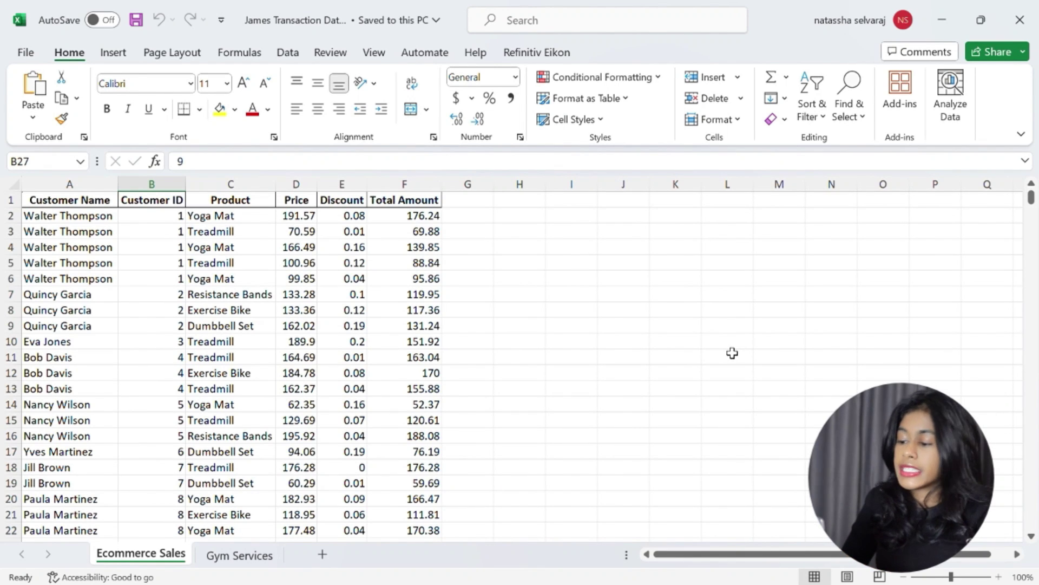
{"action": "left_click", "coordinate": [274, 556]}
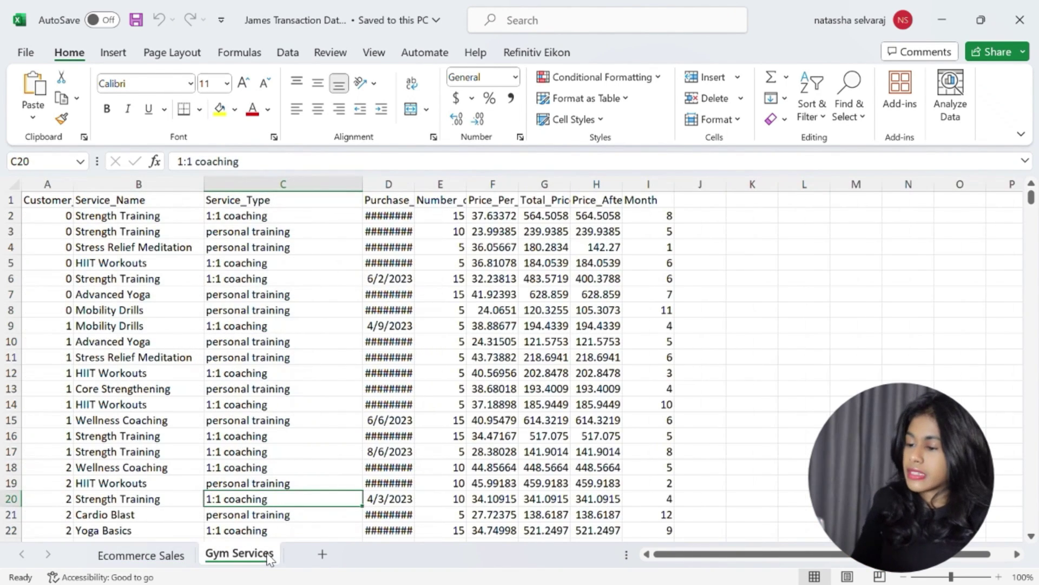
{"action": "left_click", "coordinate": [183, 557]}
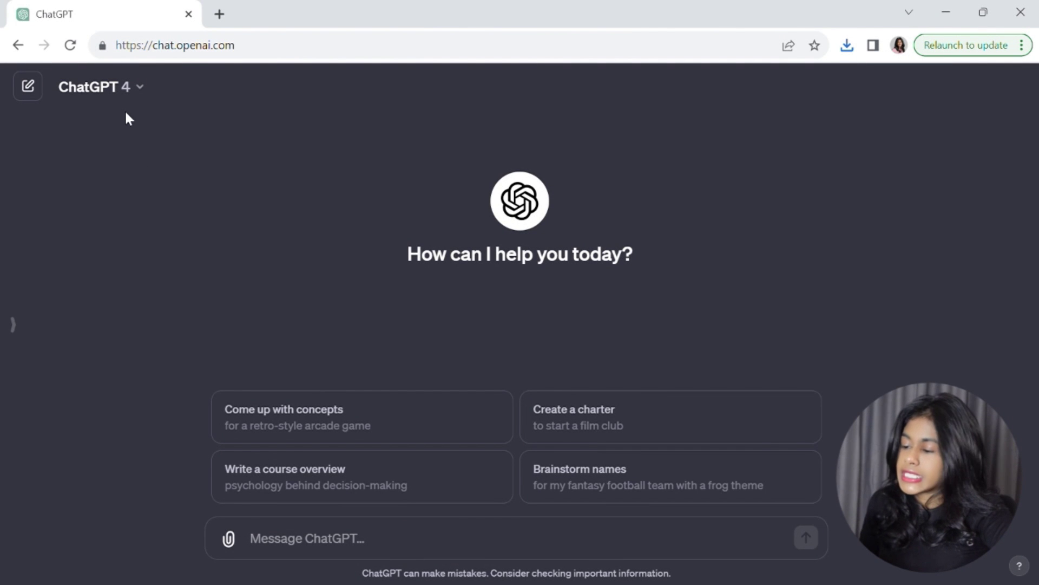
- Confirm the chat uses ChatGPT 4, then attach the James Transaction Dataset spreadsheet
{"action": "left_click", "coordinate": [110, 87]}
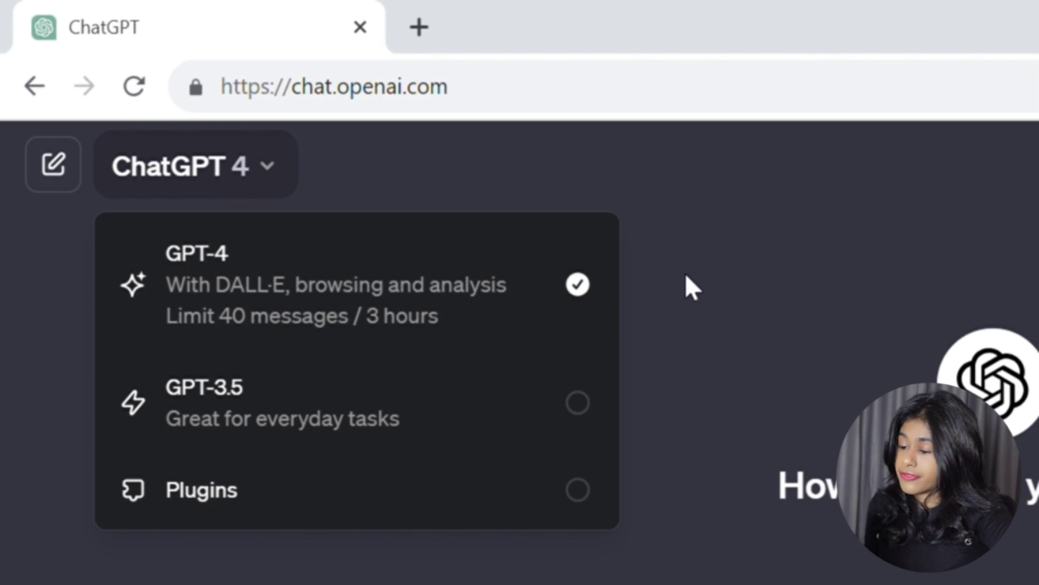
{"action": "left_click", "coordinate": [684, 273]}
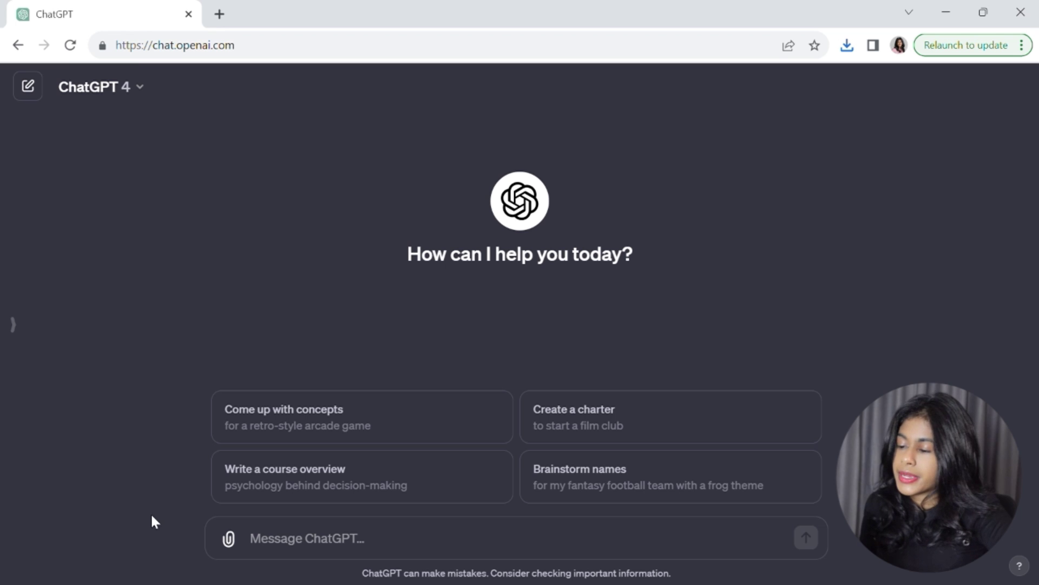
{"action": "left_click", "coordinate": [226, 538]}
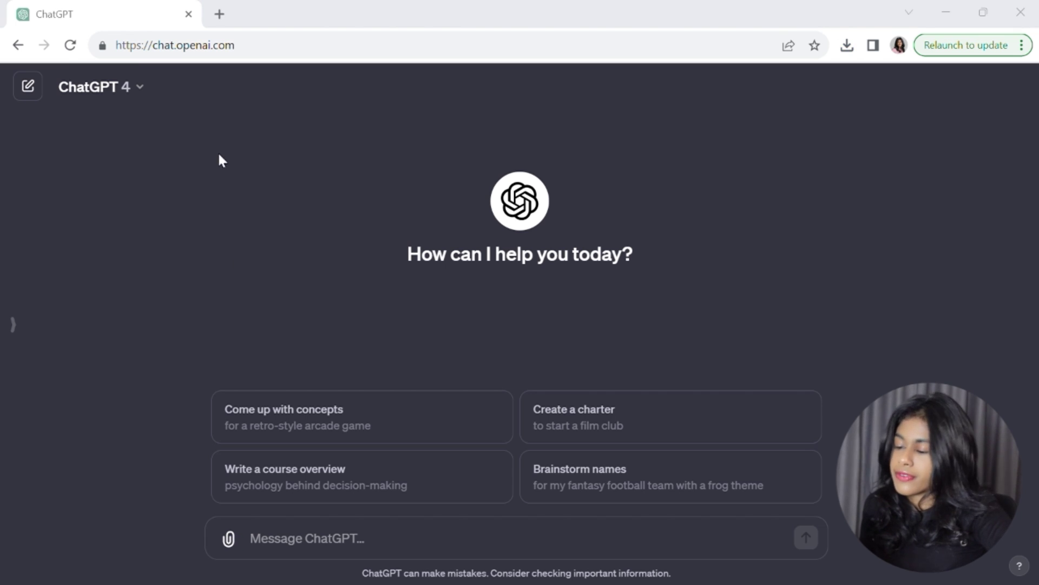
{"action": "double_click", "coordinate": [366, 364]}
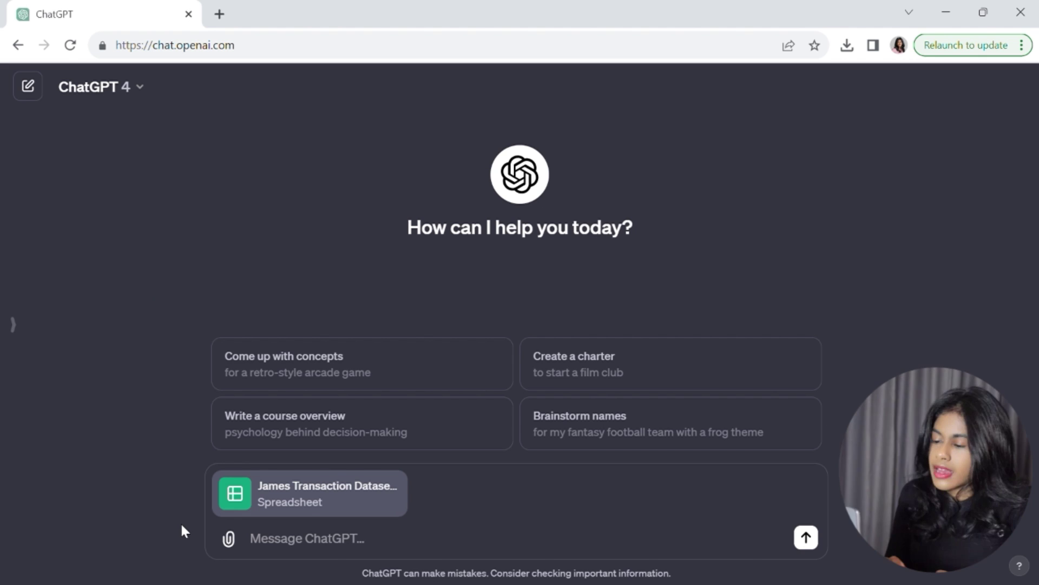
- Ask ChatGPT to describe the dataset's columns and view the analysis behind its six-column answer
{"action": "left_click", "coordinate": [279, 540]}
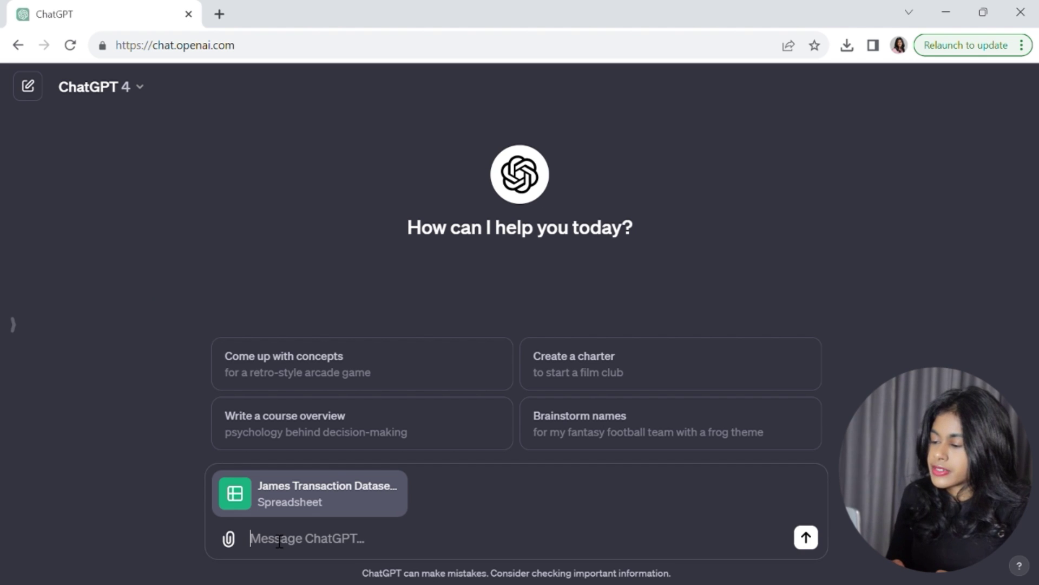
{"action": "type", "text": "Can you describe the columns present in this dataset?"}
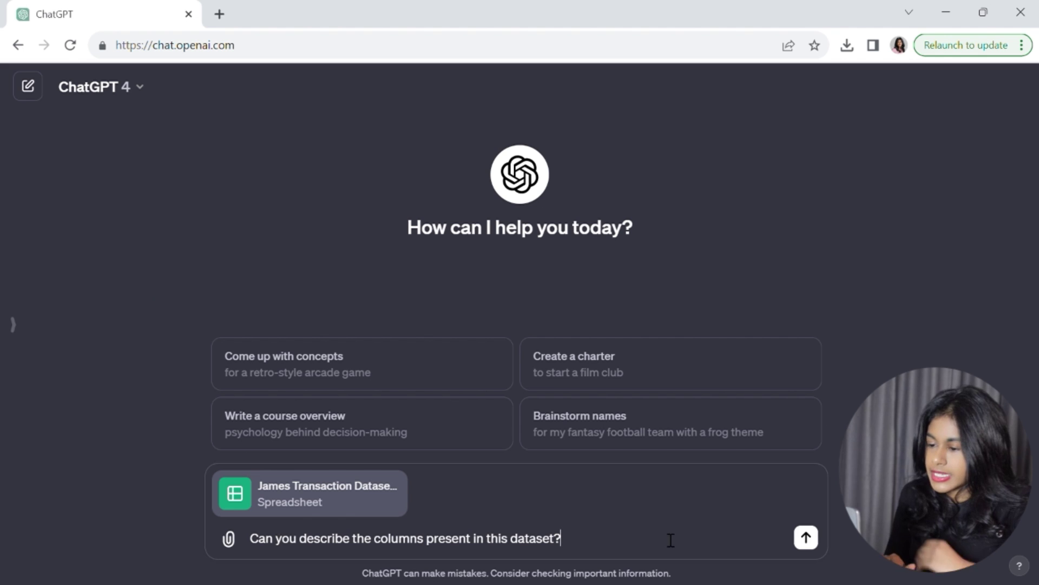
{"action": "left_click", "coordinate": [805, 537]}
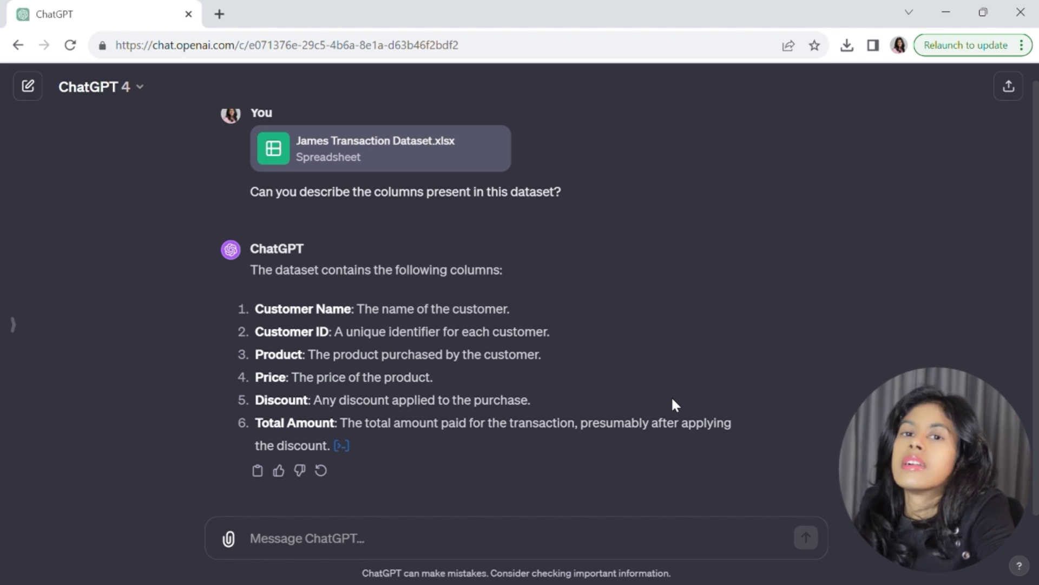
{"action": "left_click", "coordinate": [342, 446]}
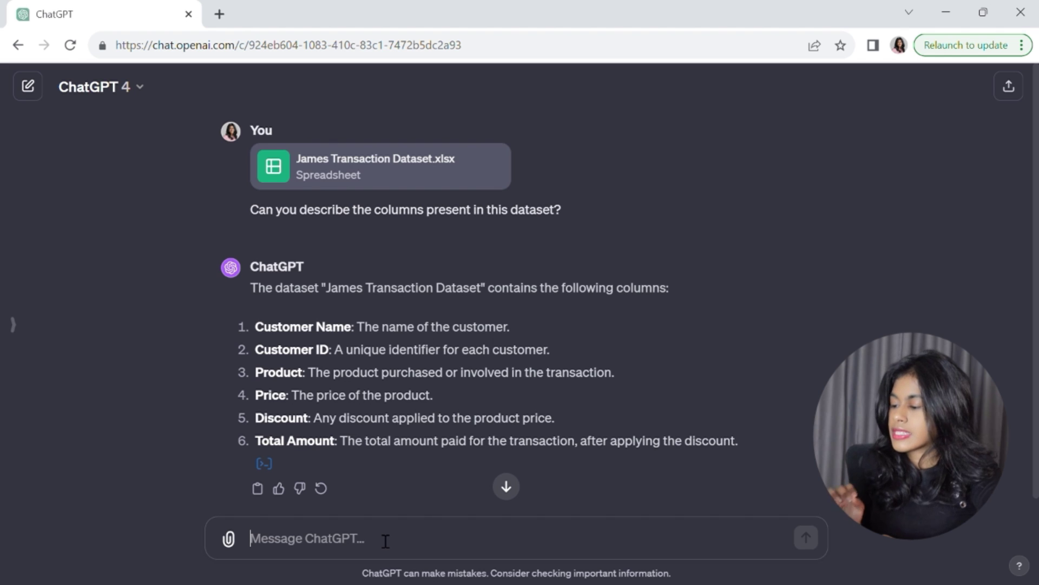
- Ask which unique products the data contains, getting five from Yoga Mat to Dumbbell Set
{"action": "type", "text": "What are the unique products available in this worksheet?"}
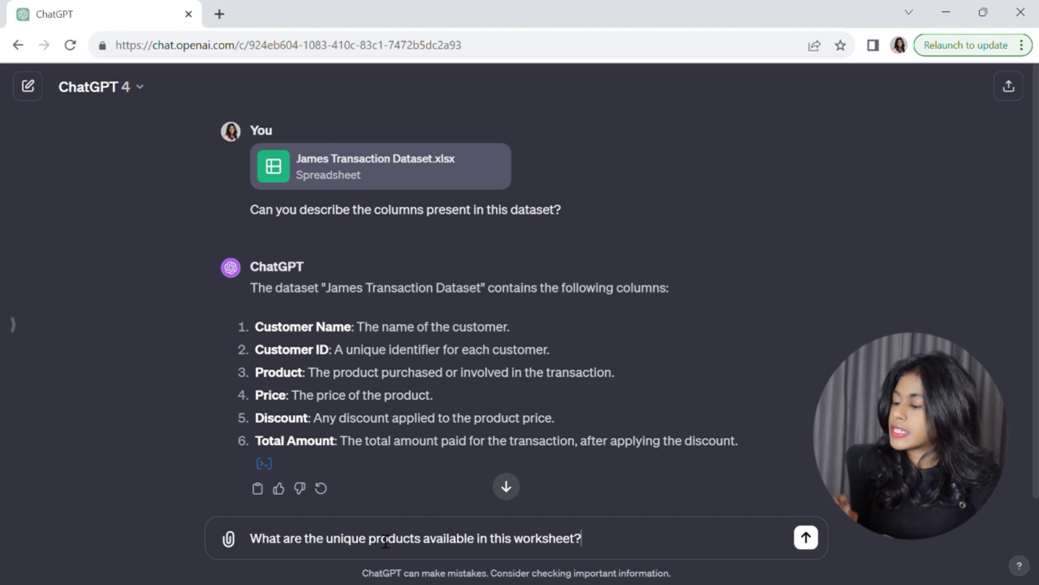
{"action": "left_click", "coordinate": [807, 538]}
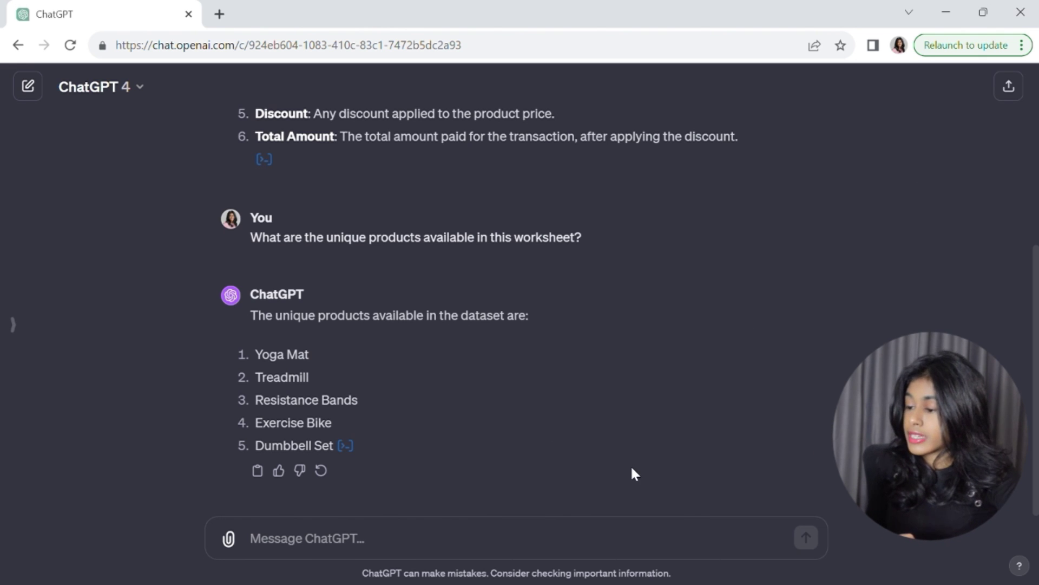
{"action": "left_click", "coordinate": [576, 543]}
- Ask how many transactions the dataset holds, answered as 1,498
{"action": "type", "text": "How many transactions are captured in the dataset?"}
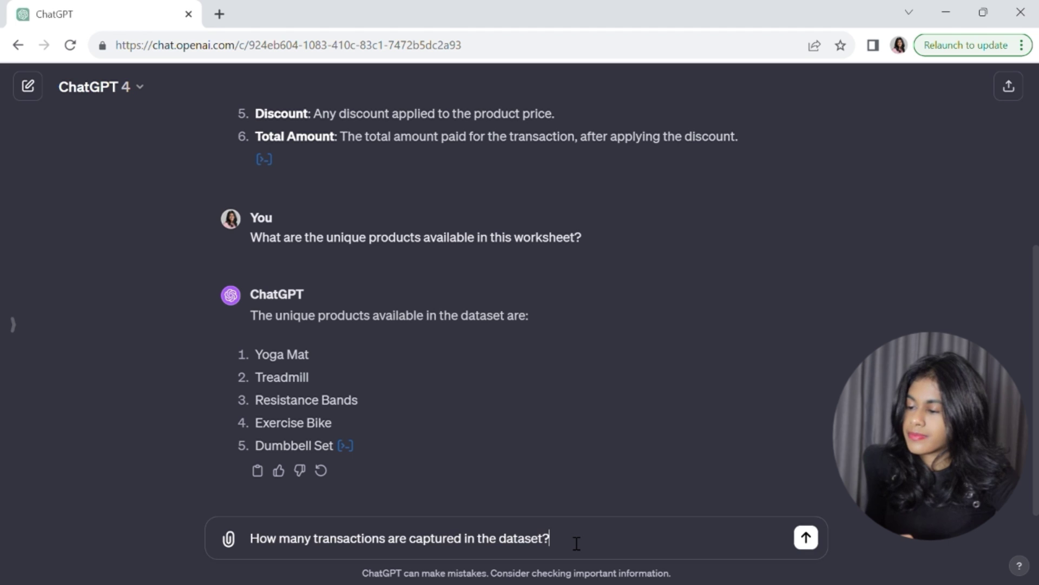
{"action": "key", "text": "Return"}
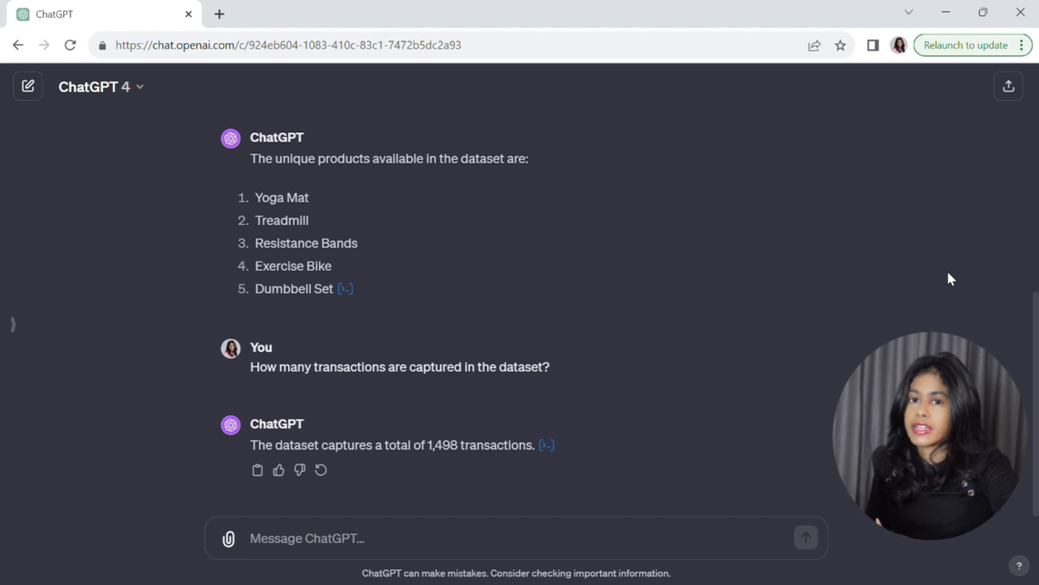
- Ask for the total sales across all transactions, answered as $140,410.03
{"action": "left_click", "coordinate": [606, 538]}
{"action": "type", "text": "What is the total sales amount from all the transactions present in this worksheet?"}
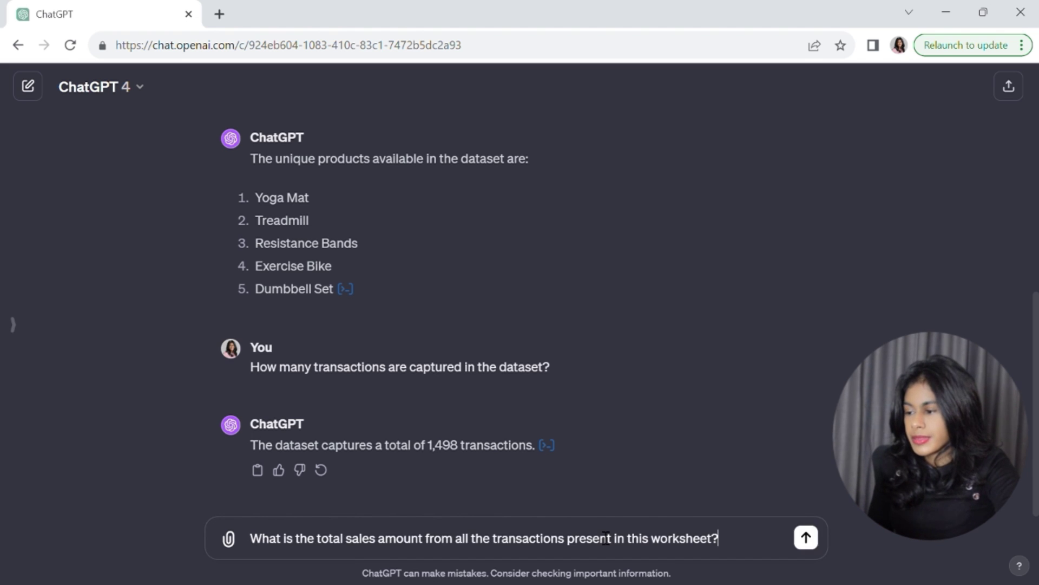
{"action": "key", "text": "Return"}
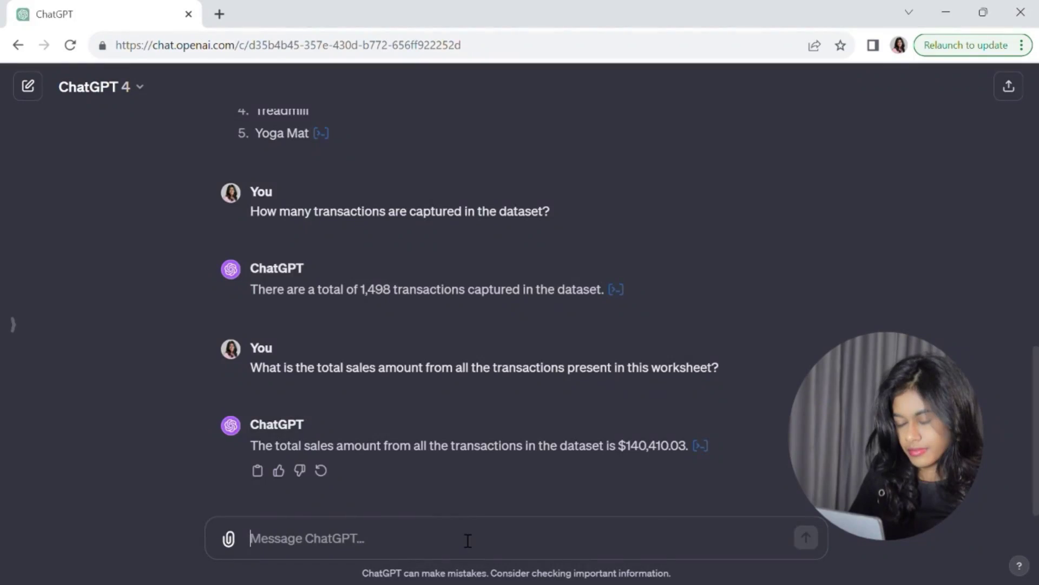
- Send the four-part question on top product, average prices and discounts, and price-sales link
{"action": "type", "text": "From the purchase details sheet:  Can you identify which product has been purchased the most in terms of quantity? What is the average selling price of each product? What is the average discount given for each product? Based on the data, is there a relationship between the product's price or discount amount and the number of purchases? Do lower prices mean more sales?"}
{"action": "key", "text": "Return"}
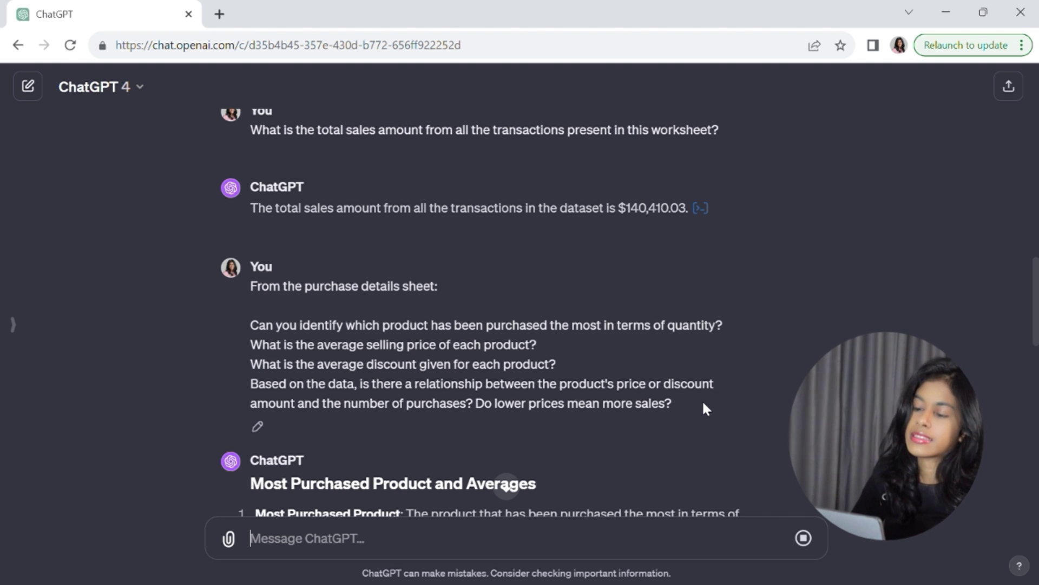
- Scroll to the reply and highlight Exercise Bike as the most purchased product
{"action": "scroll", "coordinate": [703, 403], "scroll_direction": "down", "scroll_amount": 3}
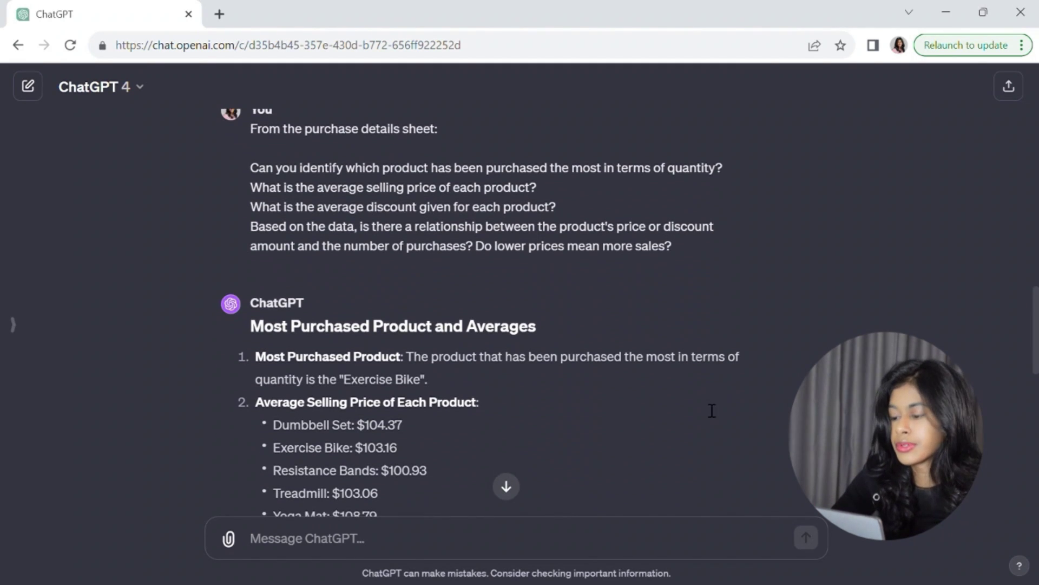
{"action": "scroll", "coordinate": [706, 409], "scroll_direction": "down", "scroll_amount": 2}
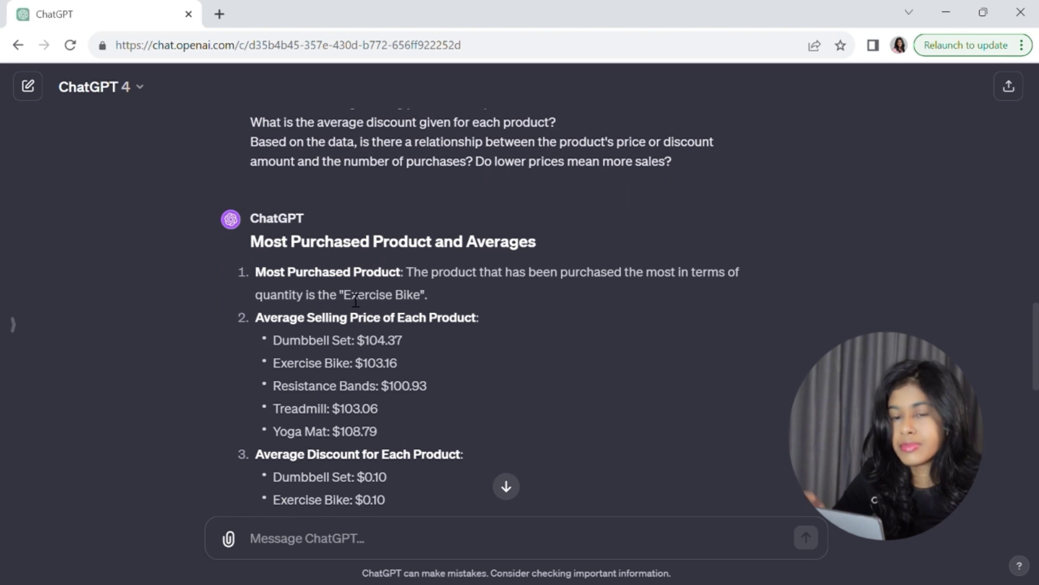
{"action": "left_click_drag", "start_coordinate": [346, 299], "coordinate": [428, 303]}
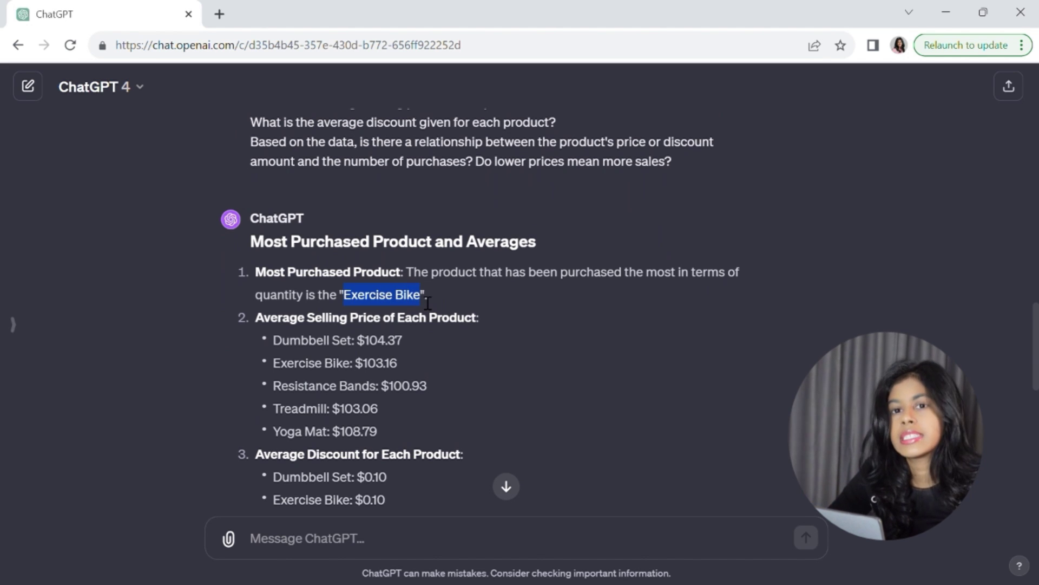
{"action": "left_click", "coordinate": [503, 299]}
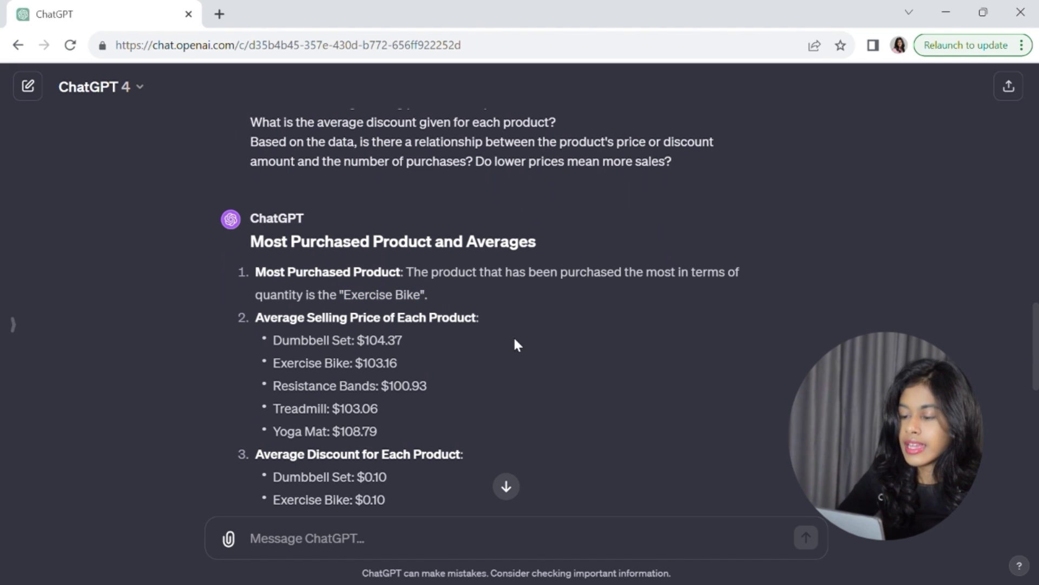
- Highlight the average prices for Yoga Mat ($108.79) and Exercise Bike ($103.16)
{"action": "scroll", "coordinate": [514, 340], "scroll_direction": "down", "scroll_amount": 1}
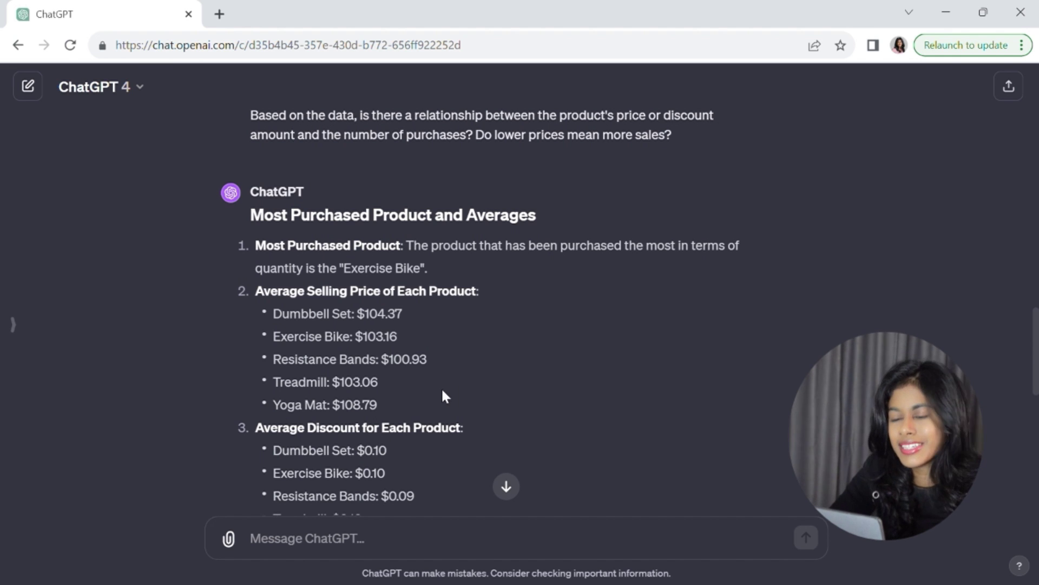
{"action": "left_click_drag", "start_coordinate": [273, 405], "coordinate": [384, 408]}
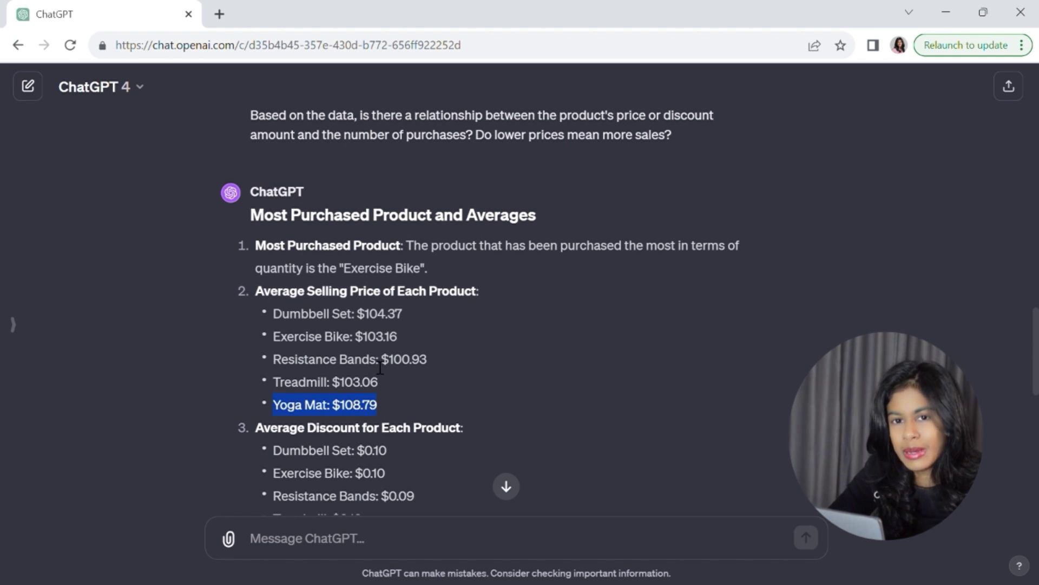
{"action": "left_click_drag", "start_coordinate": [272, 337], "coordinate": [401, 336]}
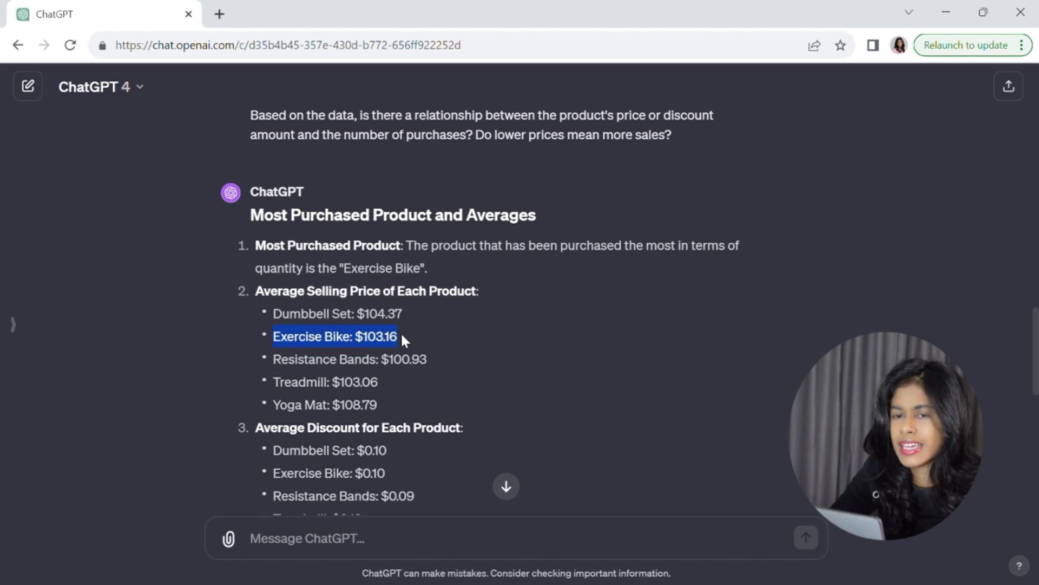
{"action": "left_click", "coordinate": [489, 361]}
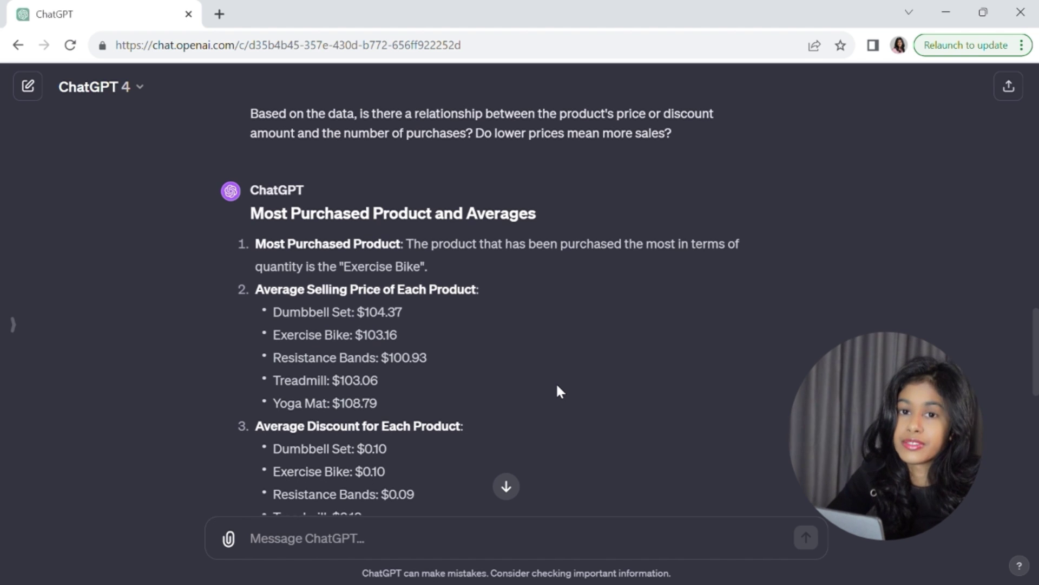
- Scroll to the average discounts and highlight Exercise Bike's $0.10 discount
{"action": "scroll", "coordinate": [558, 385], "scroll_direction": "down", "scroll_amount": 1}
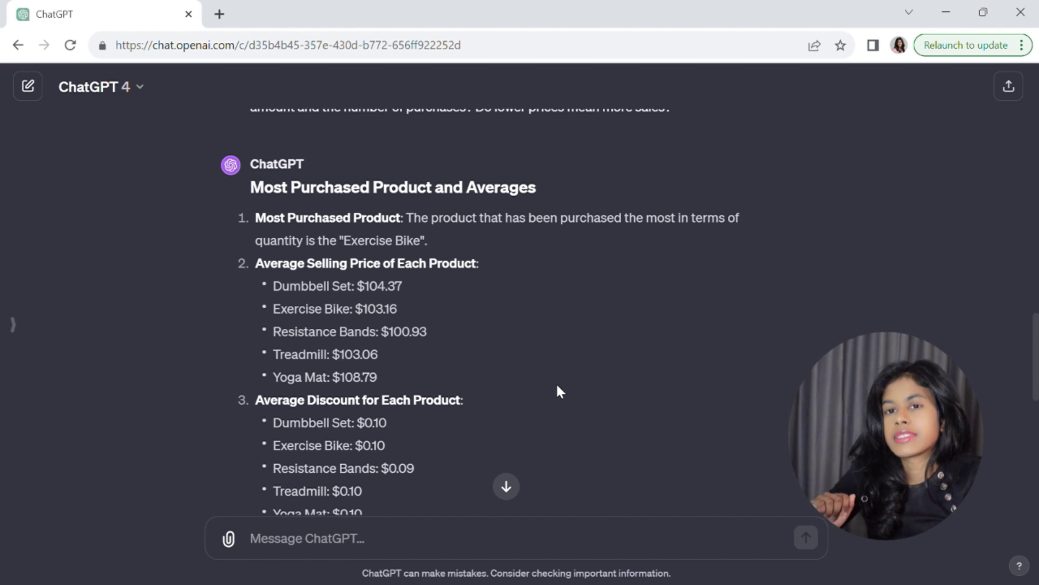
{"action": "scroll", "coordinate": [559, 390], "scroll_direction": "down", "scroll_amount": 1}
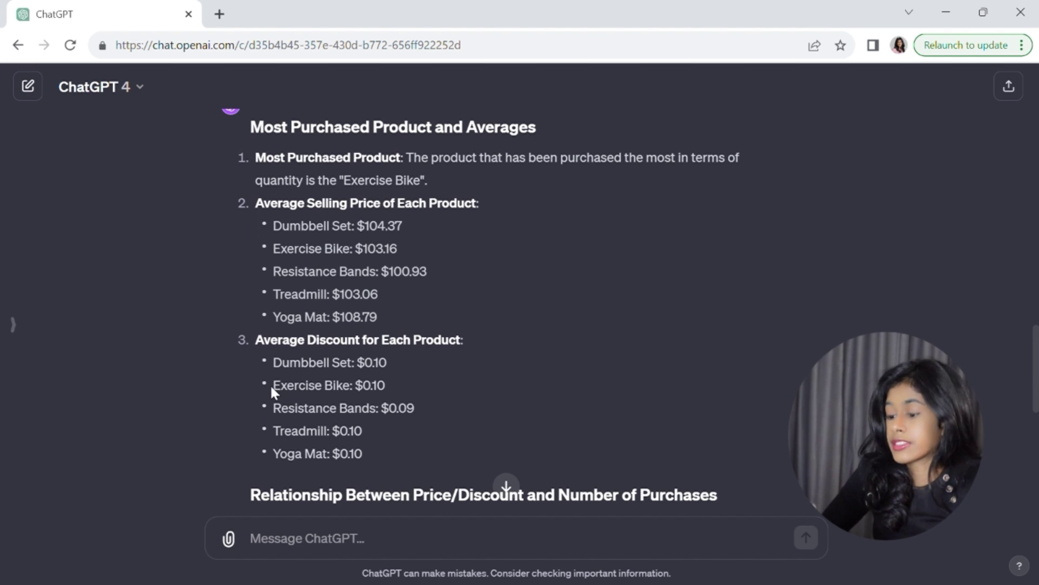
{"action": "left_click_drag", "start_coordinate": [272, 386], "coordinate": [386, 384]}
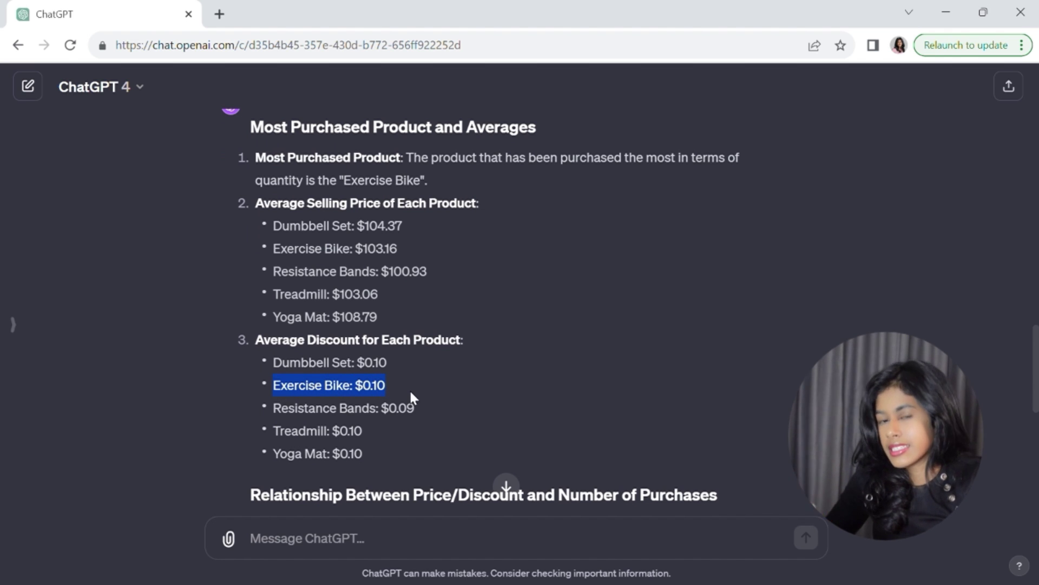
{"action": "left_click", "coordinate": [442, 394]}
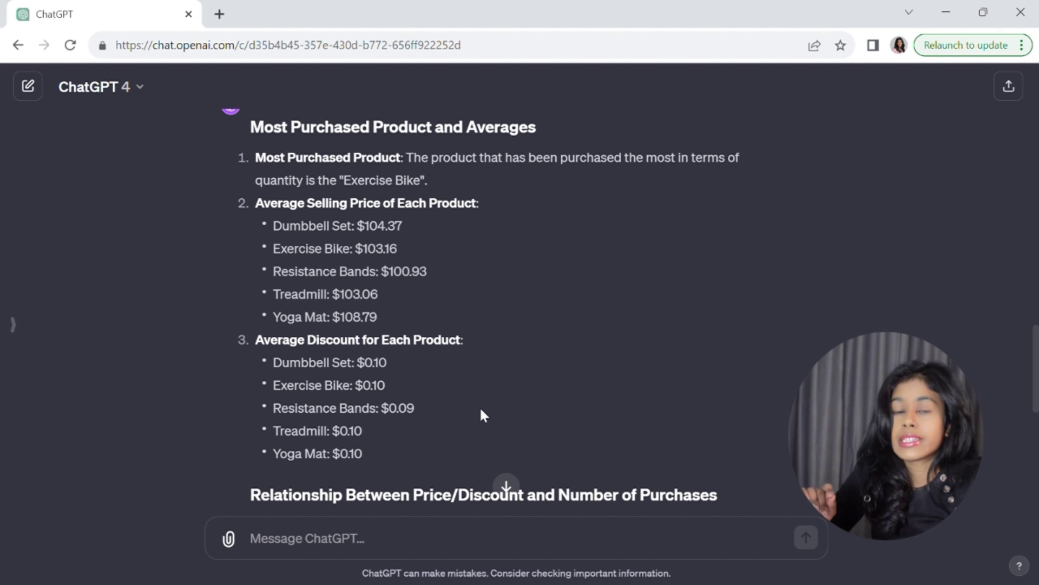
{"action": "scroll", "coordinate": [483, 415], "scroll_direction": "down", "scroll_amount": 1}
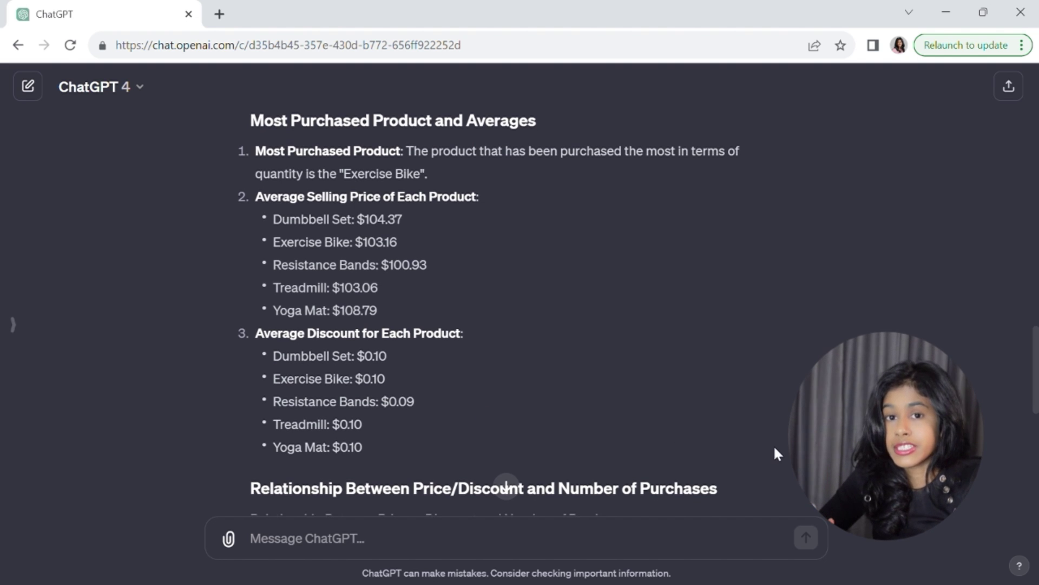
- Scroll into the Price/Discount relationship section and briefly highlight 'a correlation analysis'
{"action": "scroll", "coordinate": [785, 452], "scroll_direction": "down", "scroll_amount": 2}
{"action": "scroll", "coordinate": [785, 452], "scroll_direction": "down", "scroll_amount": 4}
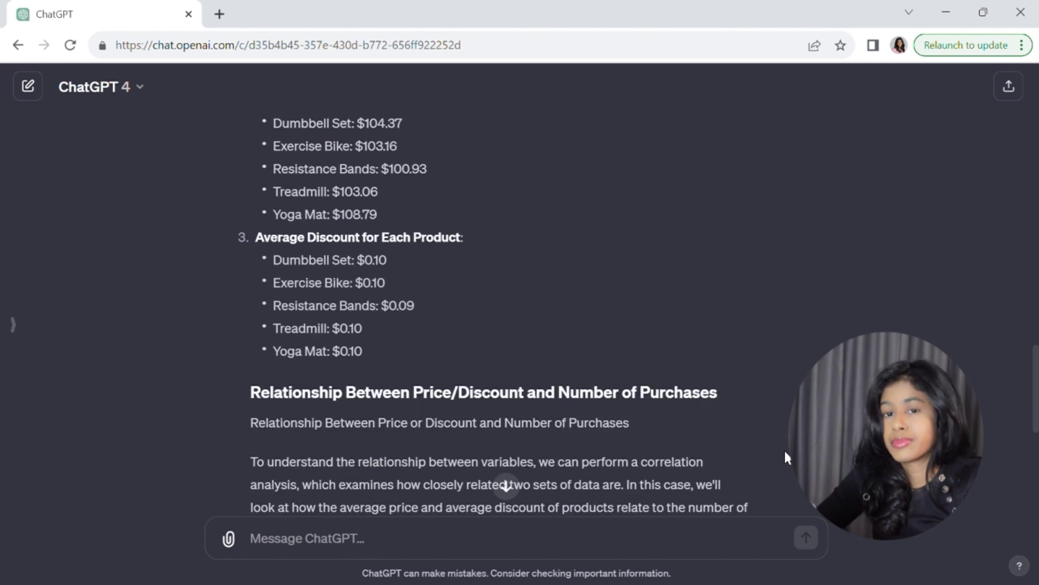
{"action": "scroll", "coordinate": [783, 448], "scroll_direction": "down", "scroll_amount": 1}
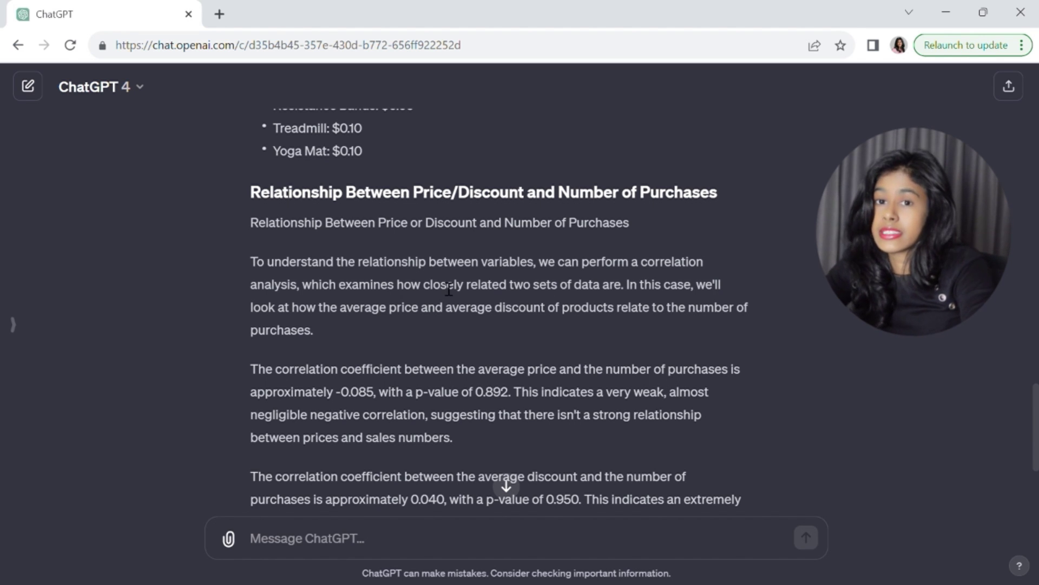
{"action": "left_click_drag", "start_coordinate": [632, 261], "coordinate": [308, 297]}
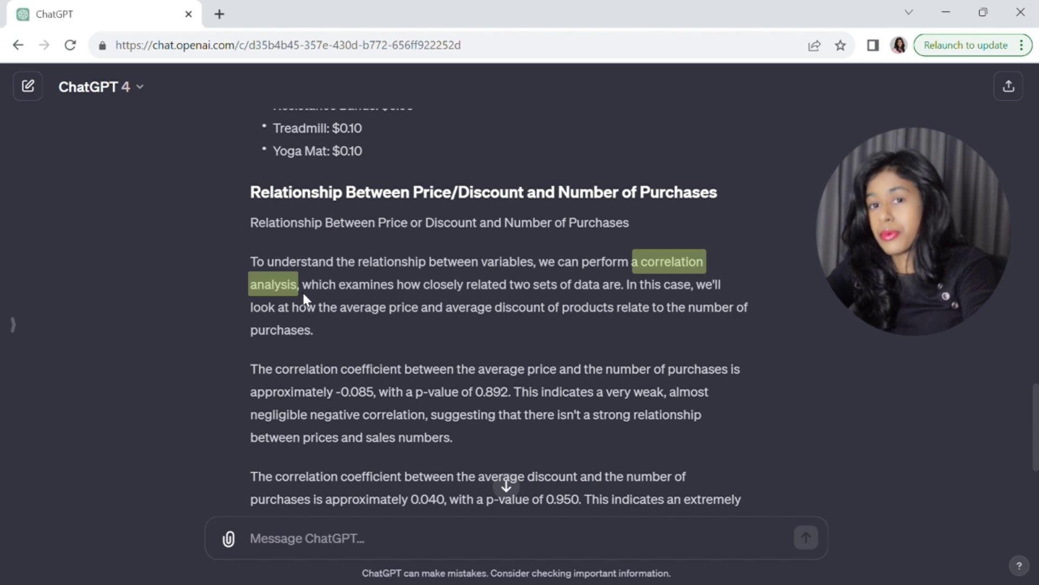
{"action": "left_click", "coordinate": [303, 293]}
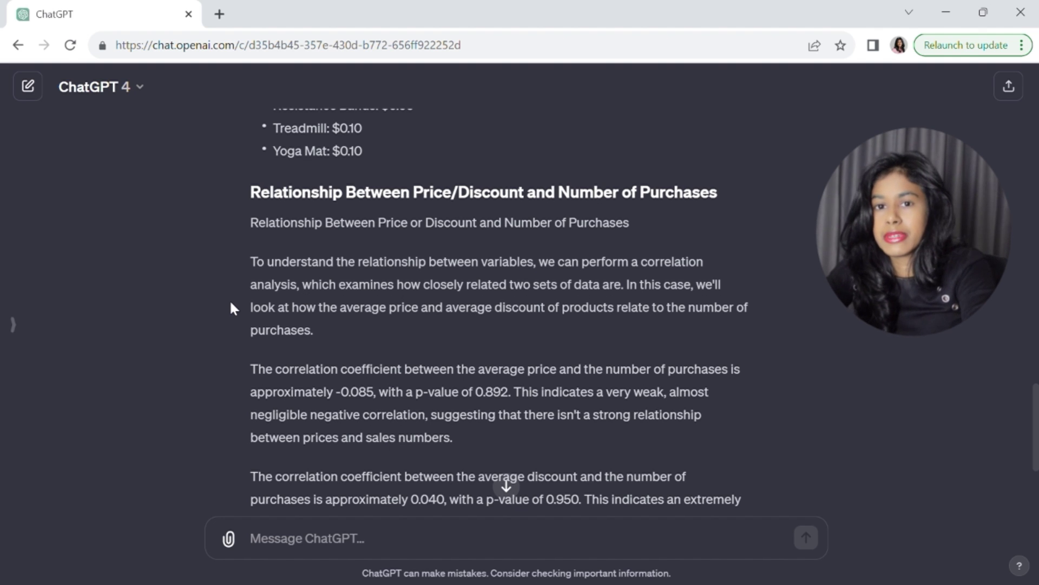
- Read down to the Summary: price -0.085 (p 0.892), discount 0.040 (p 0.950)
{"action": "scroll", "coordinate": [224, 352], "scroll_direction": "down", "scroll_amount": 1}
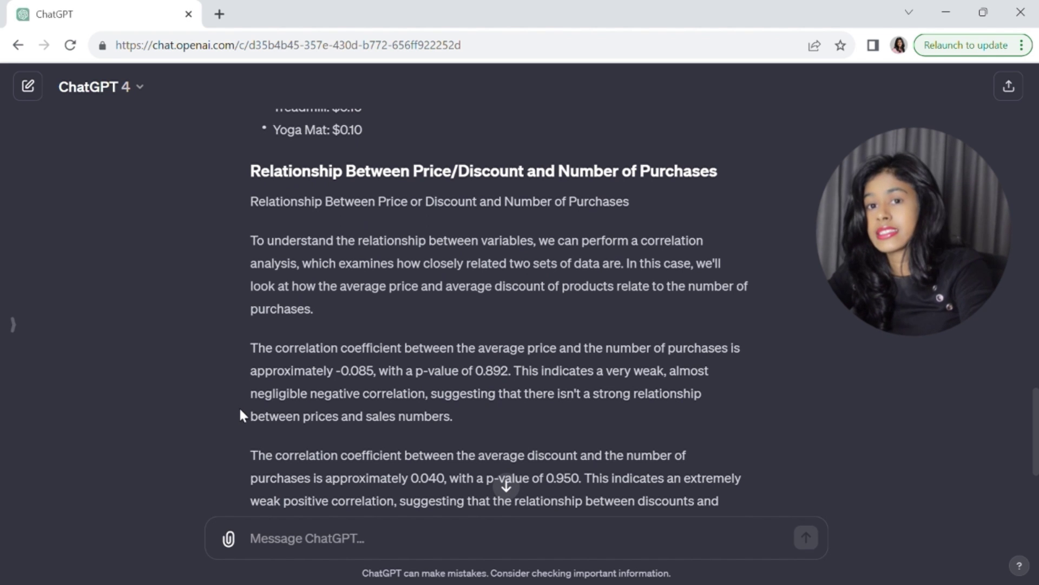
{"action": "scroll", "coordinate": [240, 408], "scroll_direction": "down", "scroll_amount": 1}
{"action": "scroll", "coordinate": [239, 406], "scroll_direction": "down", "scroll_amount": 3}
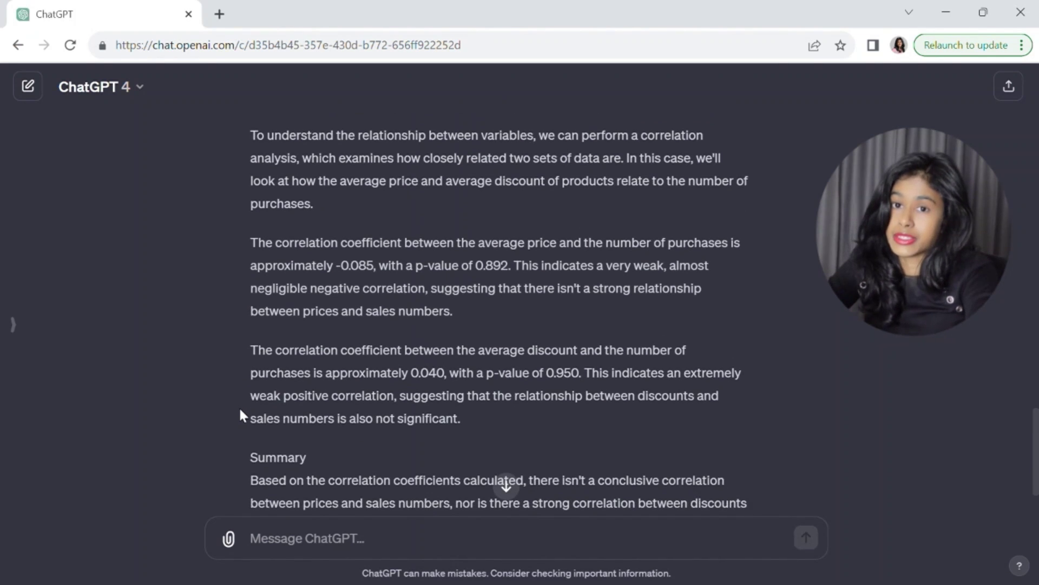
{"action": "scroll", "coordinate": [239, 406], "scroll_direction": "down", "scroll_amount": 1}
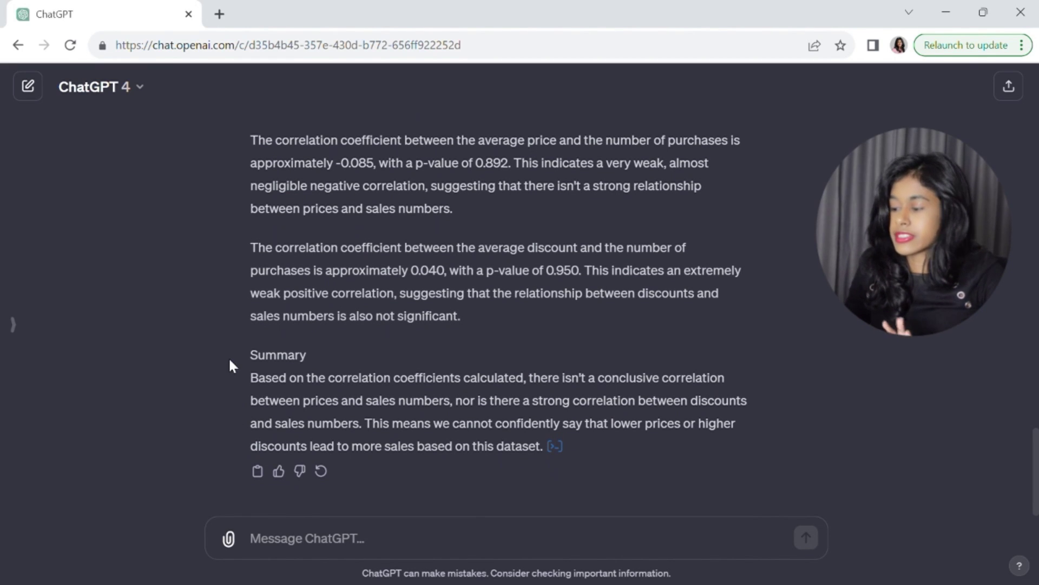
{"action": "left_click_drag", "start_coordinate": [528, 379], "coordinate": [726, 381]}
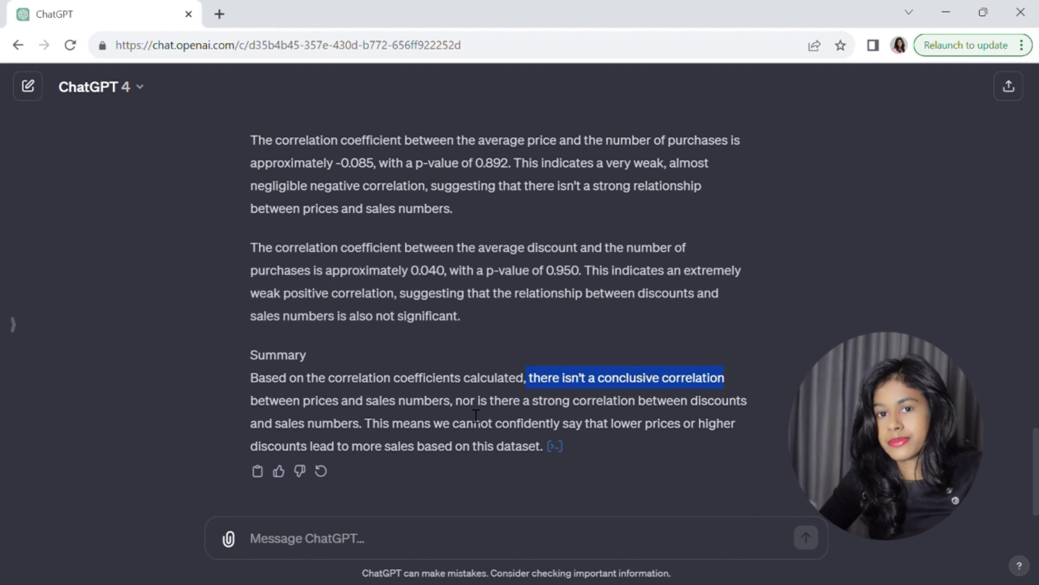
{"action": "left_click", "coordinate": [385, 415]}
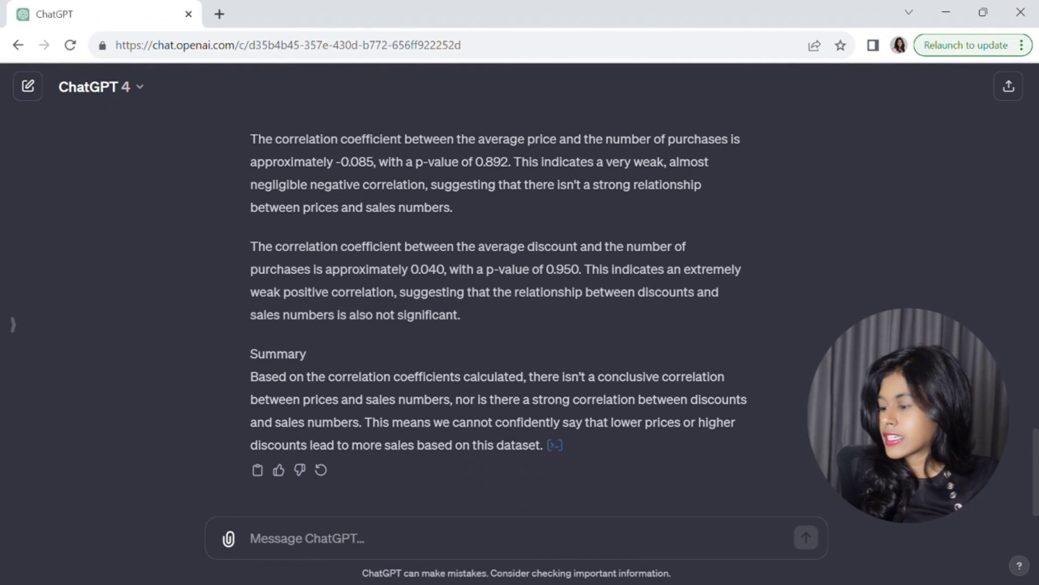
- Send the prompt asking which charts would reveal customer behaviour in the fitness data
{"action": "left_click", "coordinate": [665, 537]}
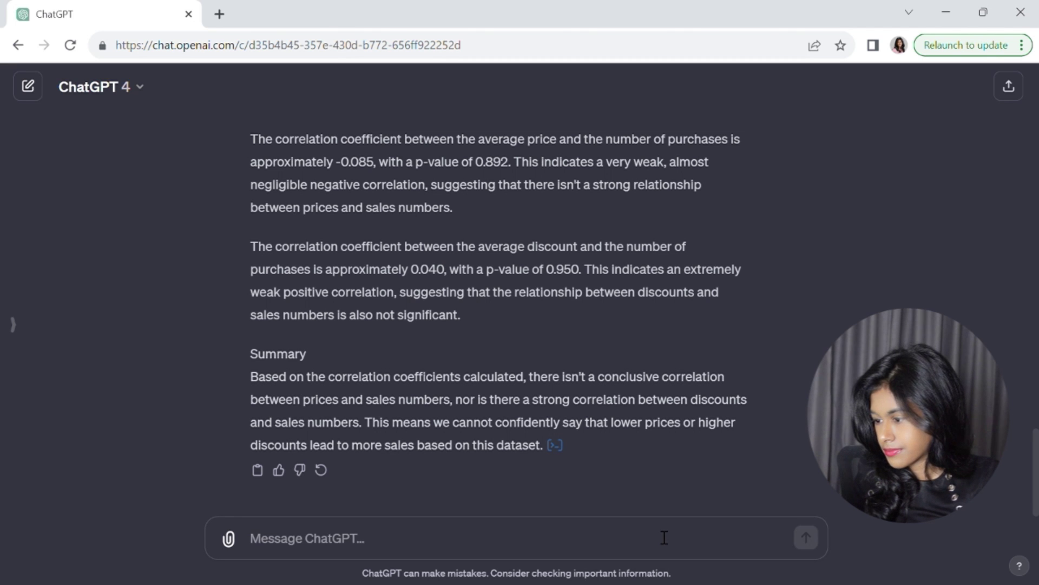
{"action": "type", "text": "Can you describe the columns present in the second worksheet?"}
{"action": "key", "text": "Return"}
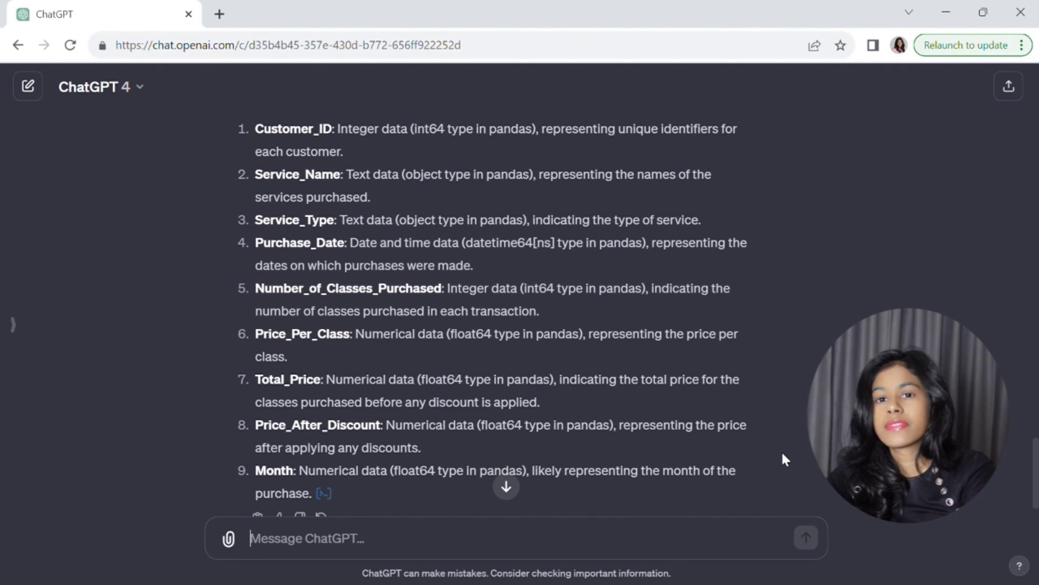
{"action": "scroll", "coordinate": [782, 454], "scroll_direction": "up", "scroll_amount": 3}
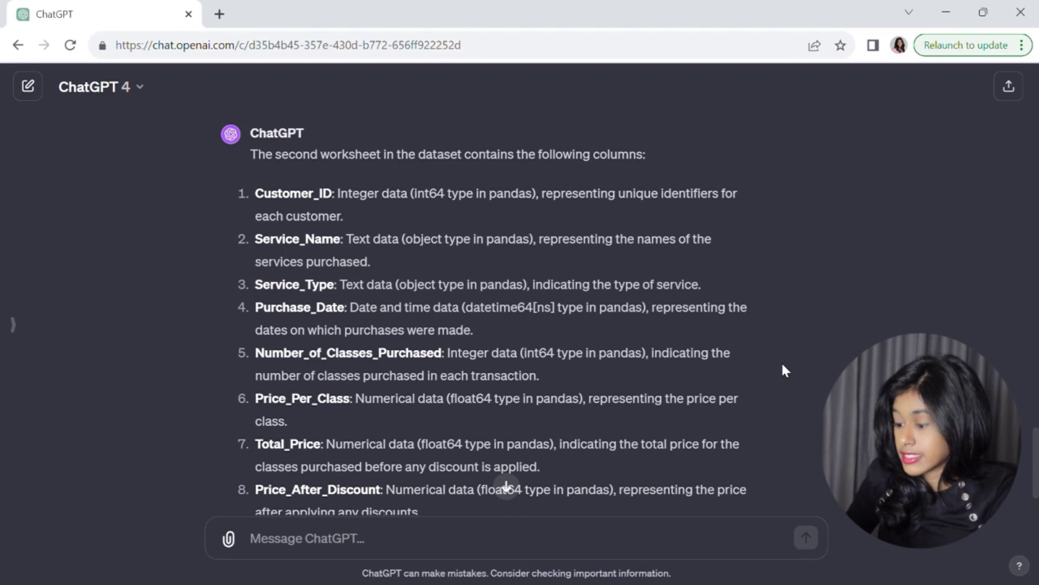
{"action": "scroll", "coordinate": [782, 420], "scroll_direction": "down", "scroll_amount": 2}
- Paste the chart question into the message box again, then undo the paste
{"action": "left_click", "coordinate": [605, 535]}
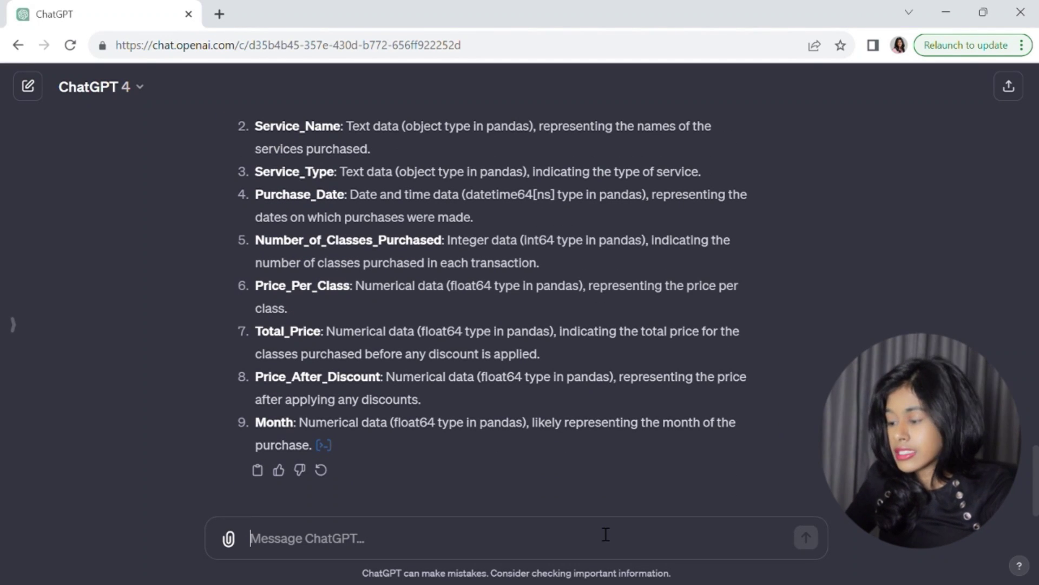
{"action": "type", "text": "This worksheet comprises transaction information for my fitness company for the past year. What charts can I ask you to create if I'd like to learn more about my customer behavior?"}
{"action": "key", "text": "ctrl+z"}
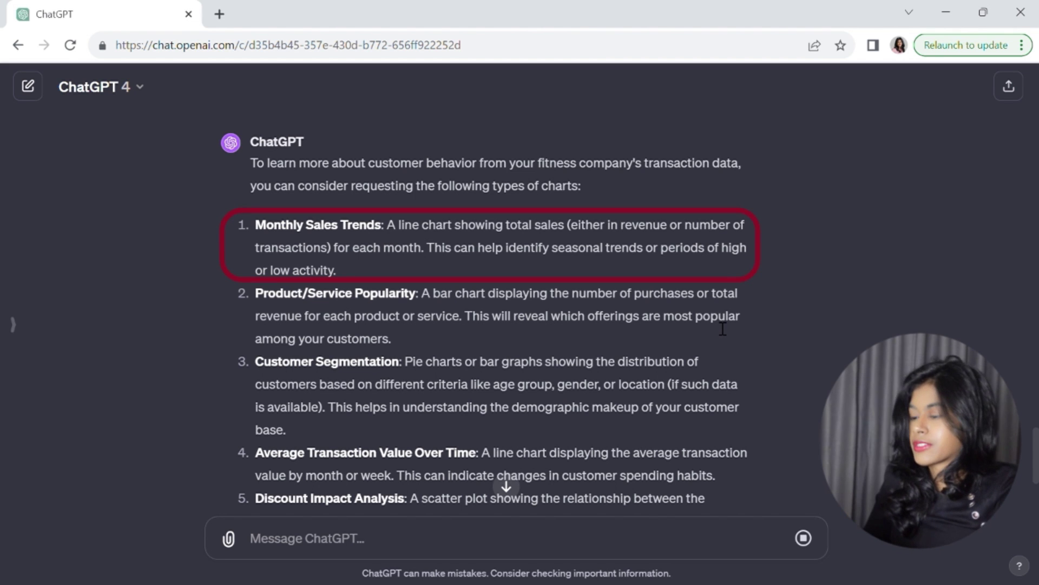
- Request a Monthly Sales Trends chart with insights and recommendations
{"action": "scroll", "coordinate": [716, 379], "scroll_direction": "down", "scroll_amount": 4}
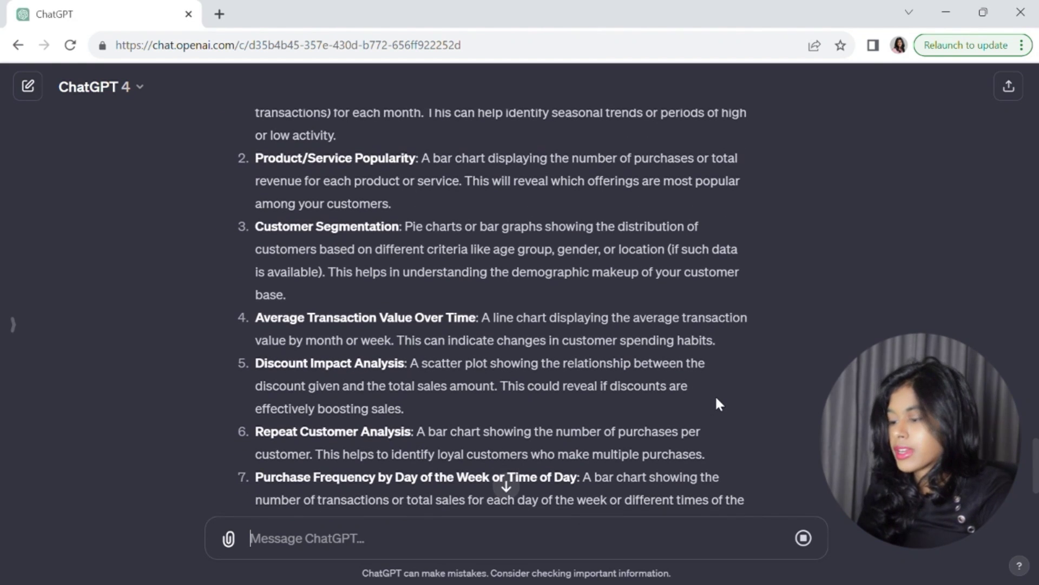
{"action": "scroll", "coordinate": [715, 395], "scroll_direction": "down", "scroll_amount": 3}
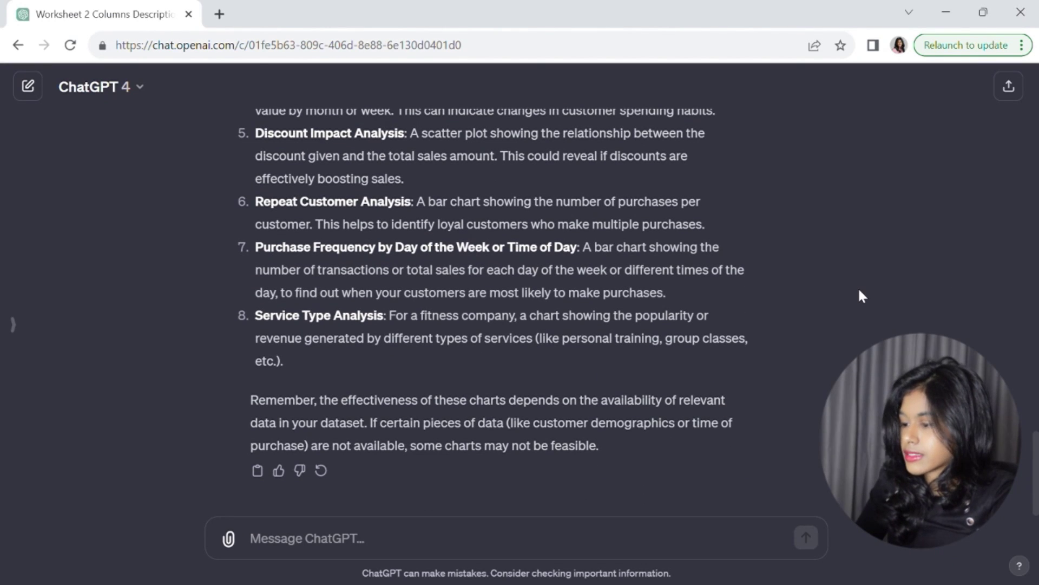
{"action": "left_click", "coordinate": [645, 537]}
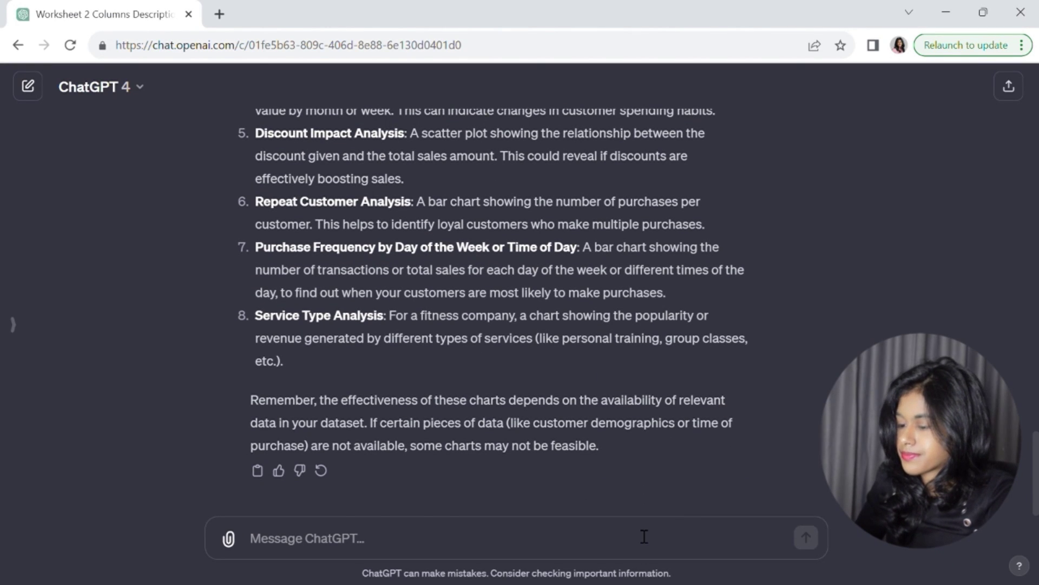
{"action": "type", "text": "Can you visualize sales trends by month? Based on these trends, provide detailed insights on key trends and generate actionable recommendations on how to improve future sales."}
{"action": "key", "text": "Return"}
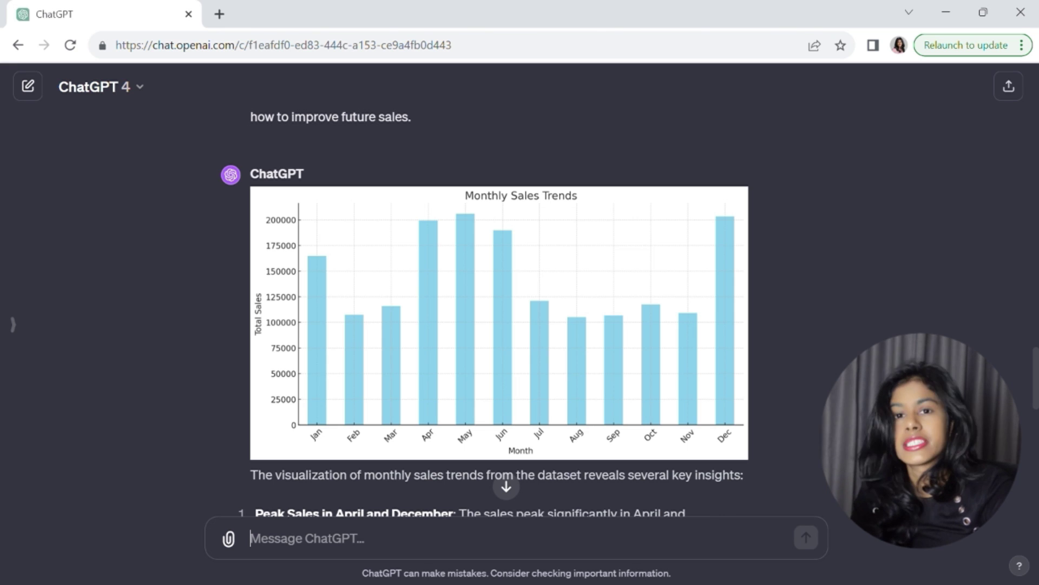
{"action": "scroll", "coordinate": [485, 325], "scroll_direction": "down", "scroll_amount": 1}
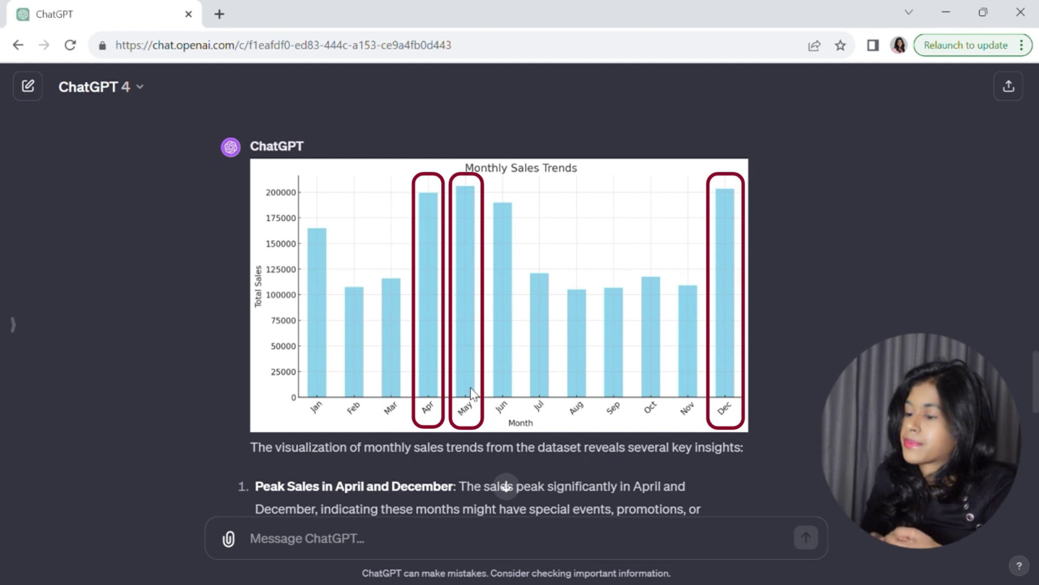
{"action": "scroll", "coordinate": [785, 450], "scroll_direction": "down", "scroll_amount": 5}
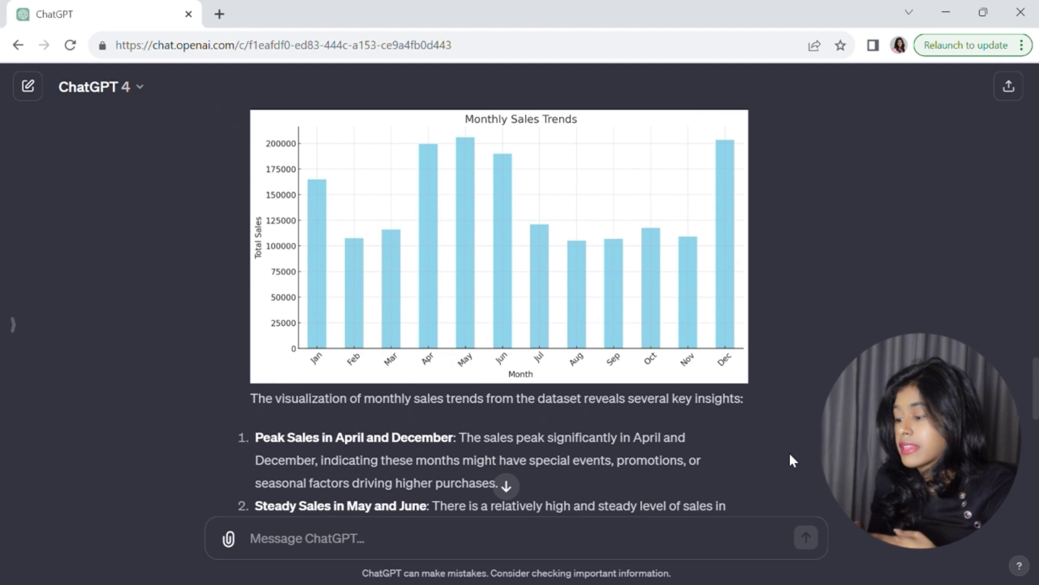
{"action": "scroll", "coordinate": [788, 450], "scroll_direction": "down", "scroll_amount": 3}
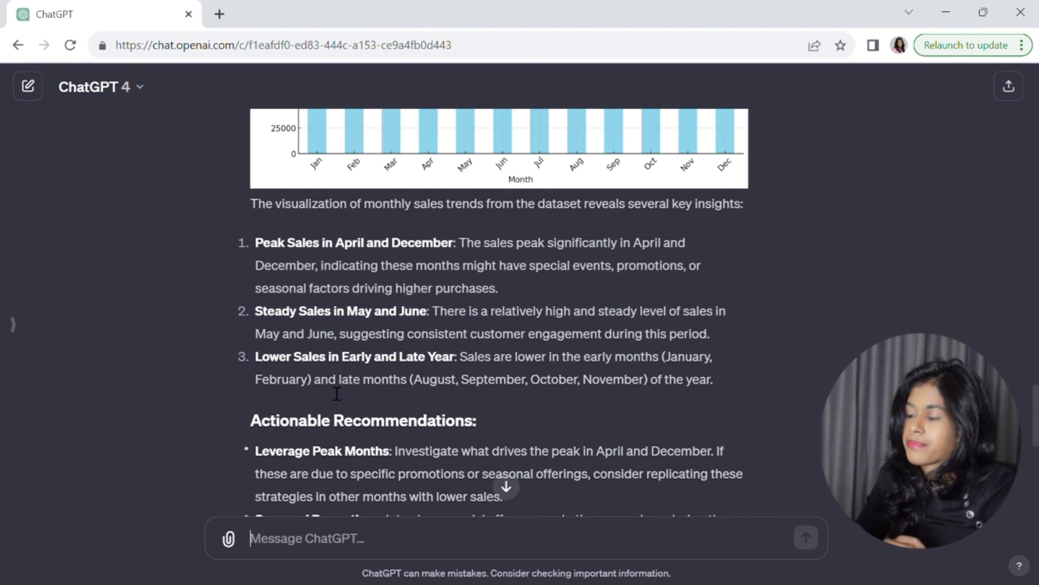
{"action": "scroll", "coordinate": [609, 399], "scroll_direction": "down", "scroll_amount": 4}
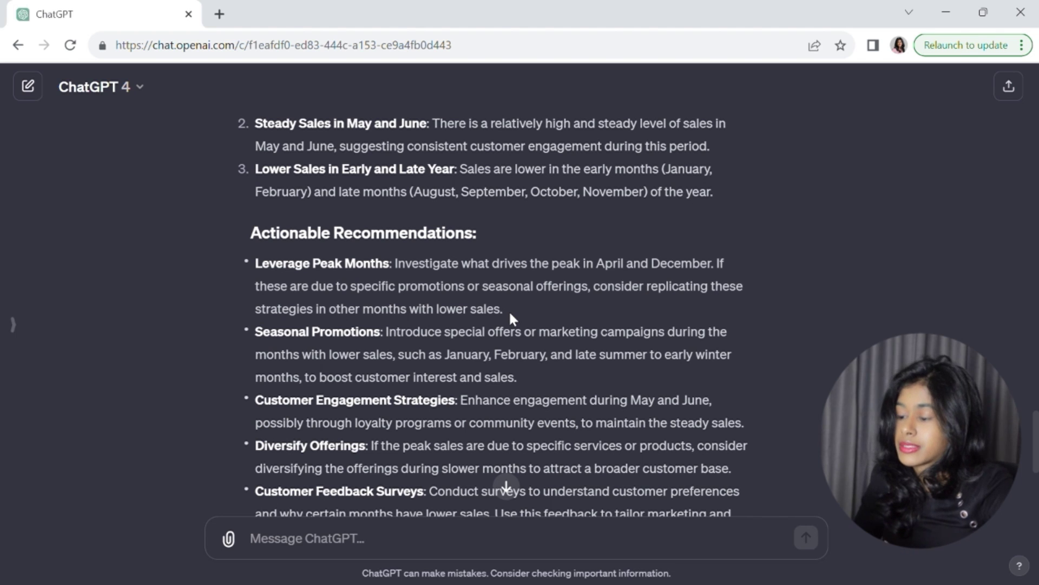
{"action": "scroll", "coordinate": [554, 368], "scroll_direction": "down", "scroll_amount": 1}
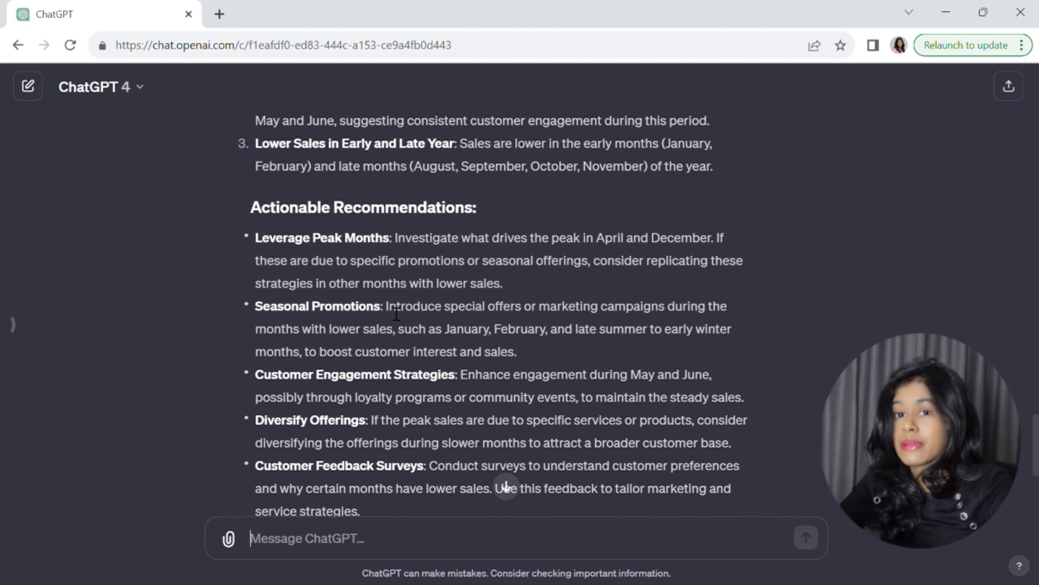
{"action": "left_click_drag", "start_coordinate": [386, 306], "coordinate": [667, 311]}
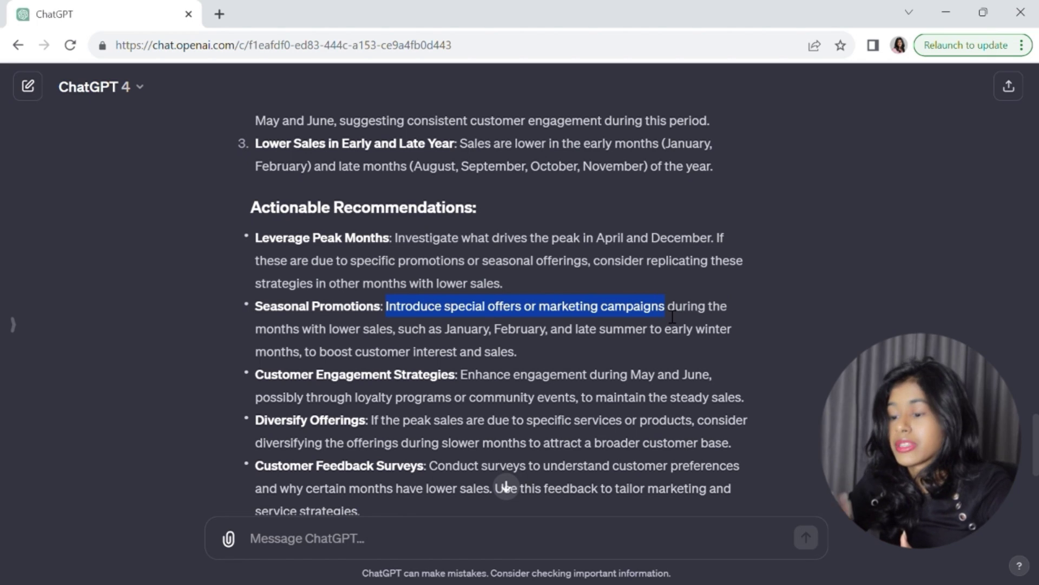
{"action": "left_click", "coordinate": [644, 345]}
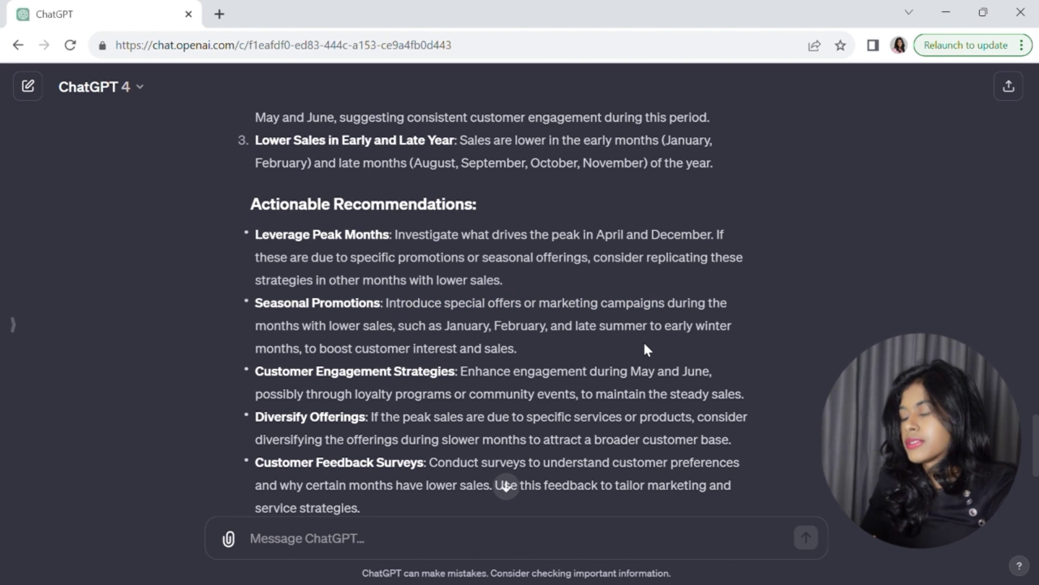
{"action": "scroll", "coordinate": [644, 345], "scroll_direction": "down", "scroll_amount": 2}
{"action": "scroll", "coordinate": [653, 351], "scroll_direction": "down", "scroll_amount": 1}
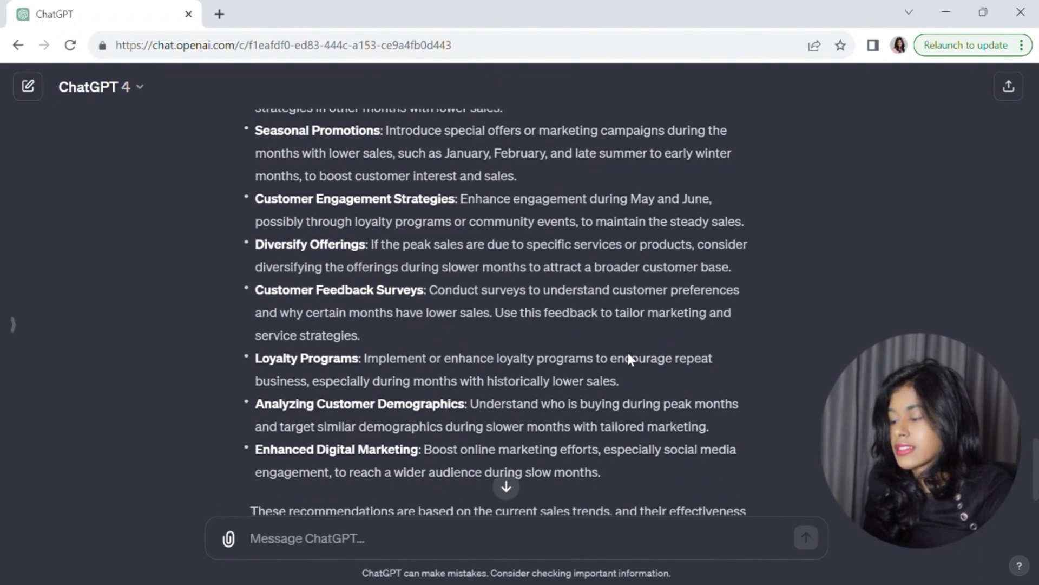
{"action": "left_click_drag", "start_coordinate": [255, 290], "coordinate": [424, 292]}
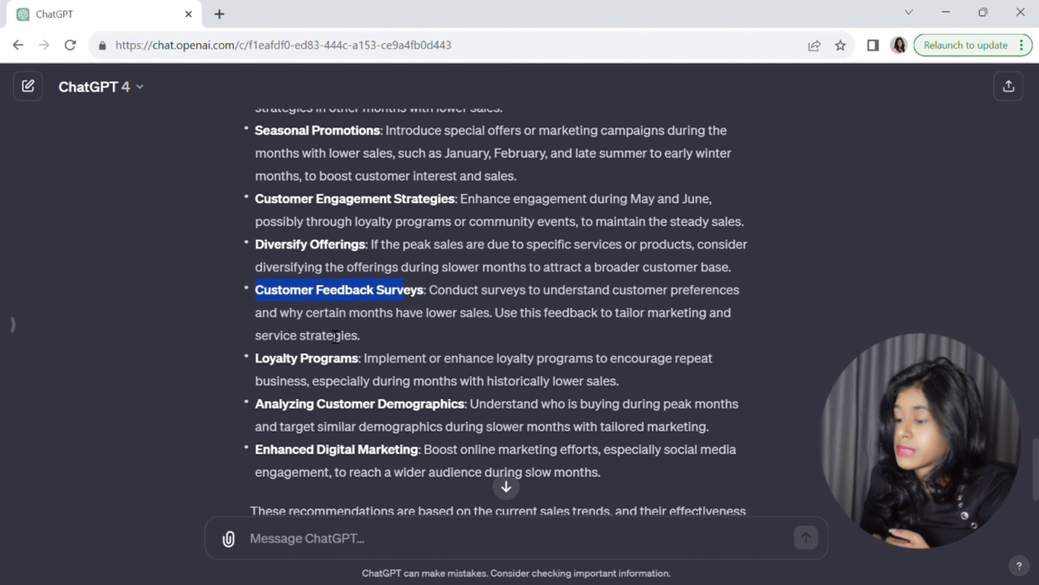
{"action": "left_click_drag", "start_coordinate": [282, 358], "coordinate": [353, 359]}
{"action": "left_click", "coordinate": [219, 410]}
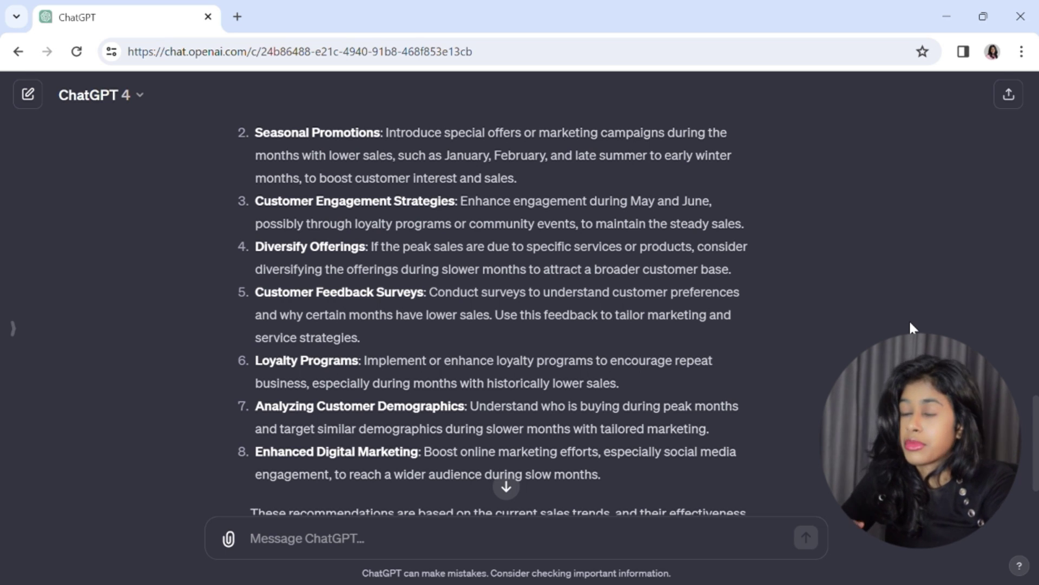
- Request a Total Sales by Service bar chart with insights and recommendations
{"action": "scroll", "coordinate": [910, 323], "scroll_direction": "down", "scroll_amount": 2}
{"action": "left_click", "coordinate": [631, 532]}
{"action": "type", "text": "Can you visualize the amount of total sales by service? Based on these trends, provide detailed insights on key trends and generate actionable recommendations on how to improve future sales."}
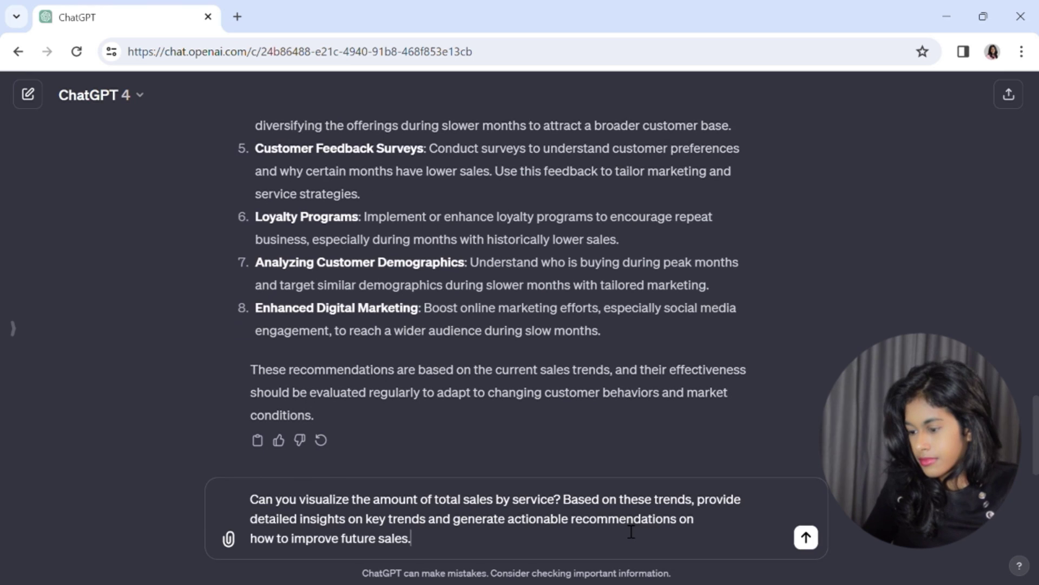
{"action": "key", "text": "Return"}
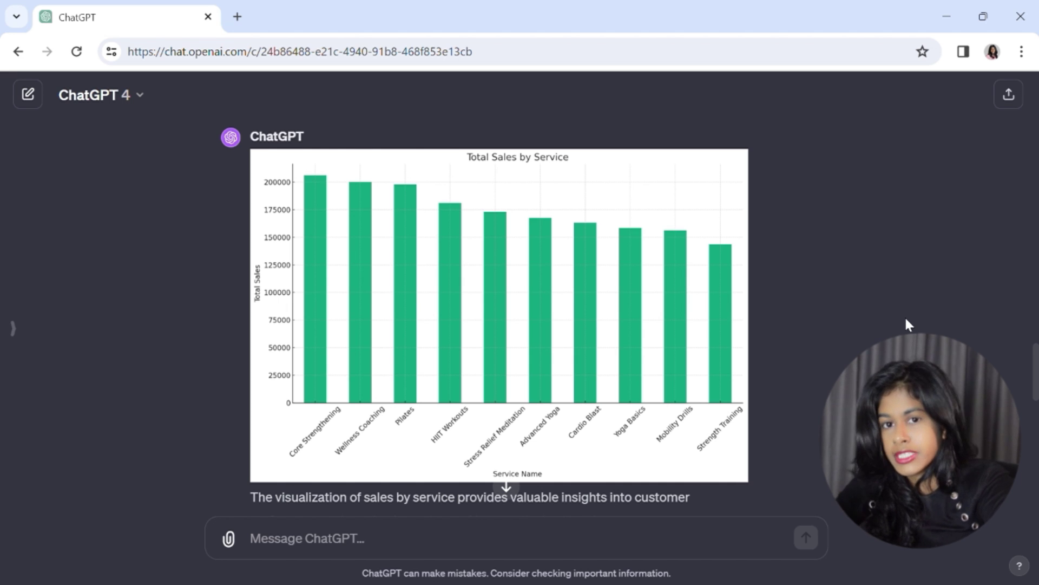
{"action": "scroll", "coordinate": [906, 319], "scroll_direction": "down", "scroll_amount": 7}
{"action": "scroll", "coordinate": [909, 323], "scroll_direction": "down", "scroll_amount": 4}
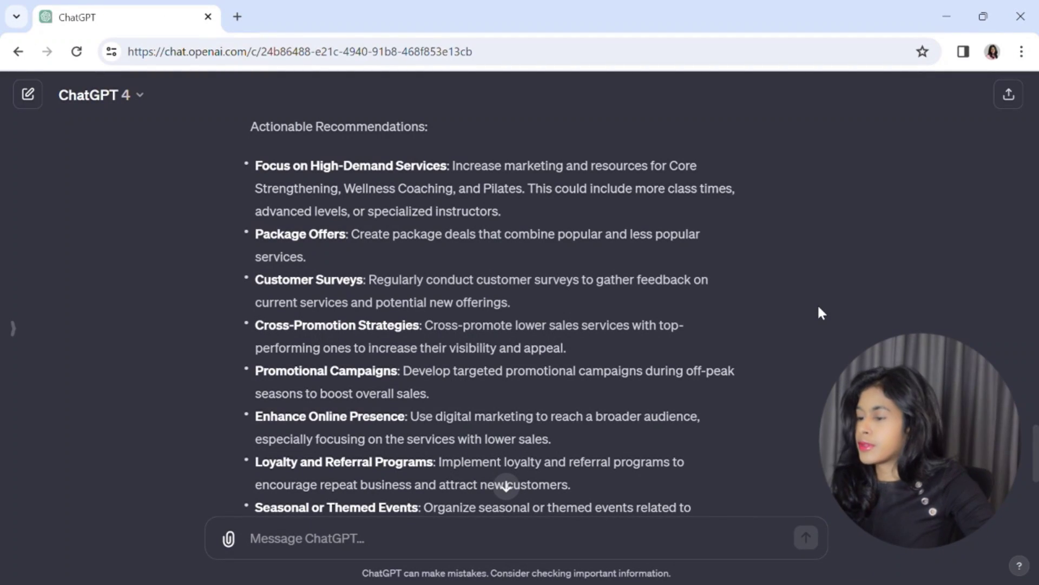
- Scroll to the end of the service recommendations
{"action": "scroll", "coordinate": [819, 308], "scroll_direction": "down", "scroll_amount": 5}
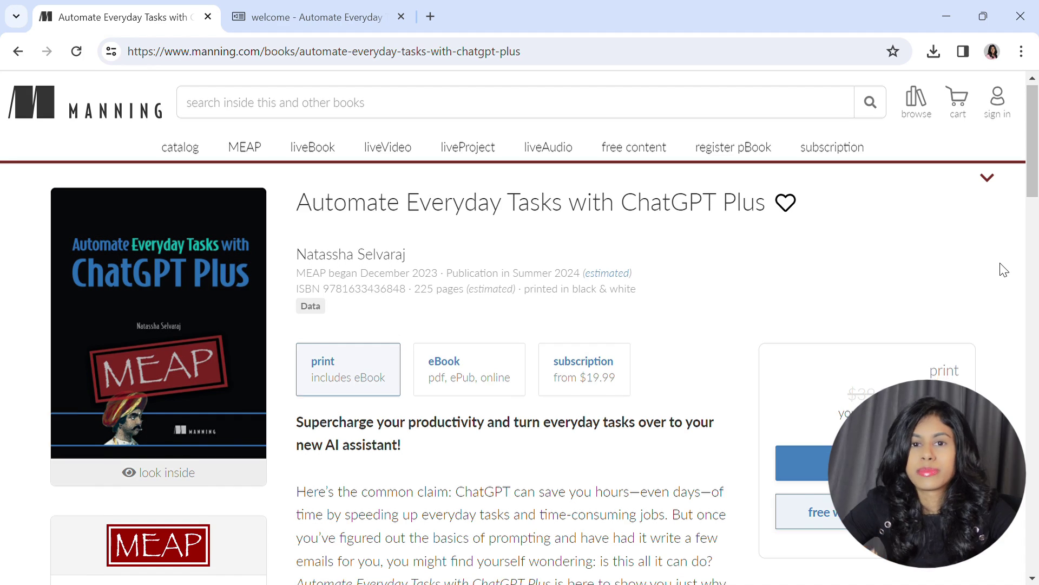
{"action": "scroll", "coordinate": [1004, 269], "scroll_direction": "down", "scroll_amount": 3}
{"action": "scroll", "coordinate": [1004, 269], "scroll_direction": "down", "scroll_amount": 5}
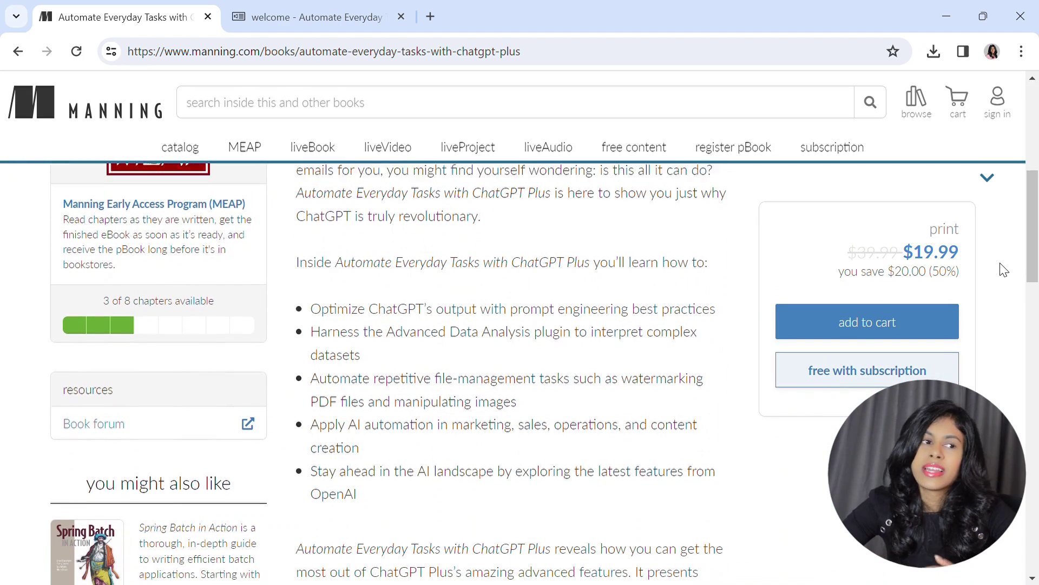
{"action": "scroll", "coordinate": [1004, 269], "scroll_direction": "down", "scroll_amount": 2}
{"action": "scroll", "coordinate": [1004, 269], "scroll_direction": "down", "scroll_amount": 2}
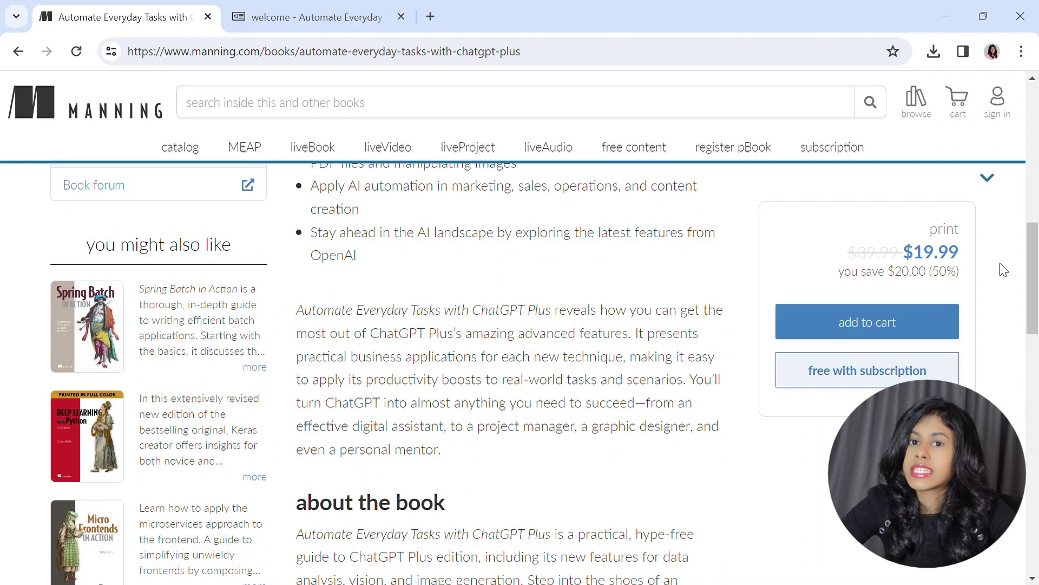
{"action": "scroll", "coordinate": [1004, 269], "scroll_direction": "down", "scroll_amount": 3}
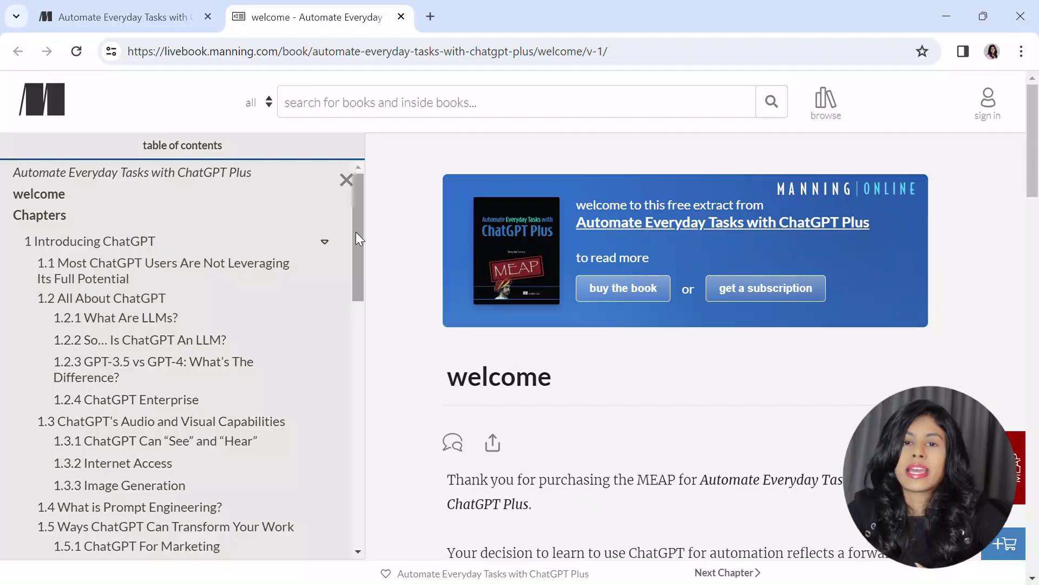
- Scroll the liveBook table of contents down to chapter 3's data analysis sections
{"action": "left_click_drag", "start_coordinate": [356, 232], "coordinate": [375, 499]}
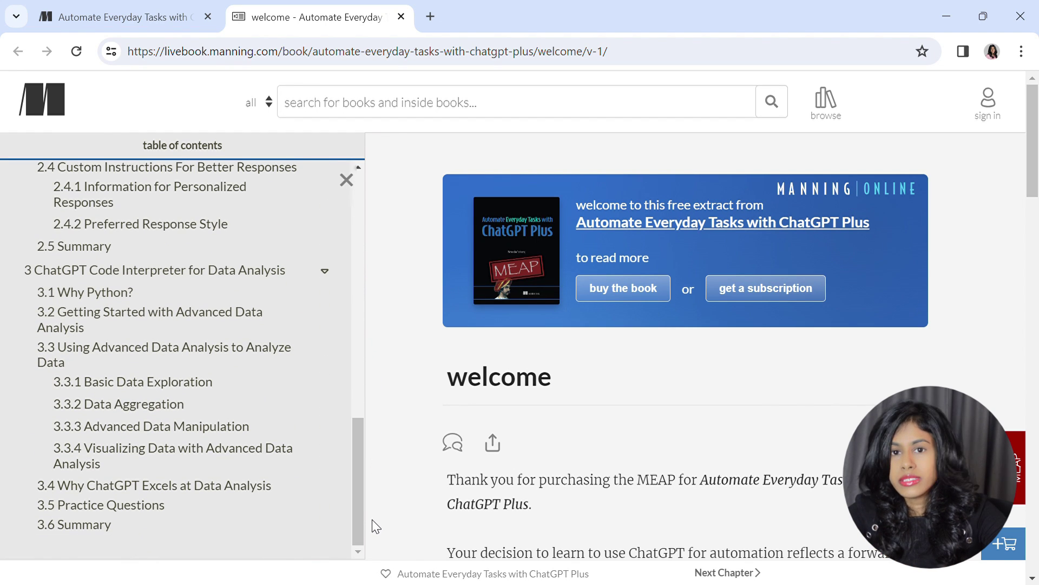